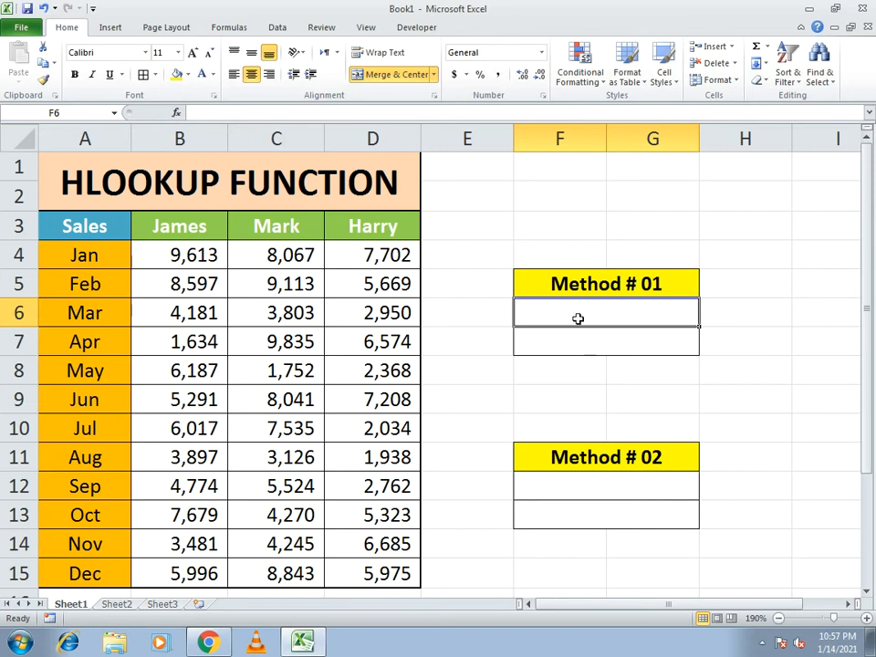
Search for hlookup in Insert Function and insert the HLOOKUP function into the second cell under Method # 01, F7.
left_click(631, 340)
left_click(610, 319)
left_click(611, 345)
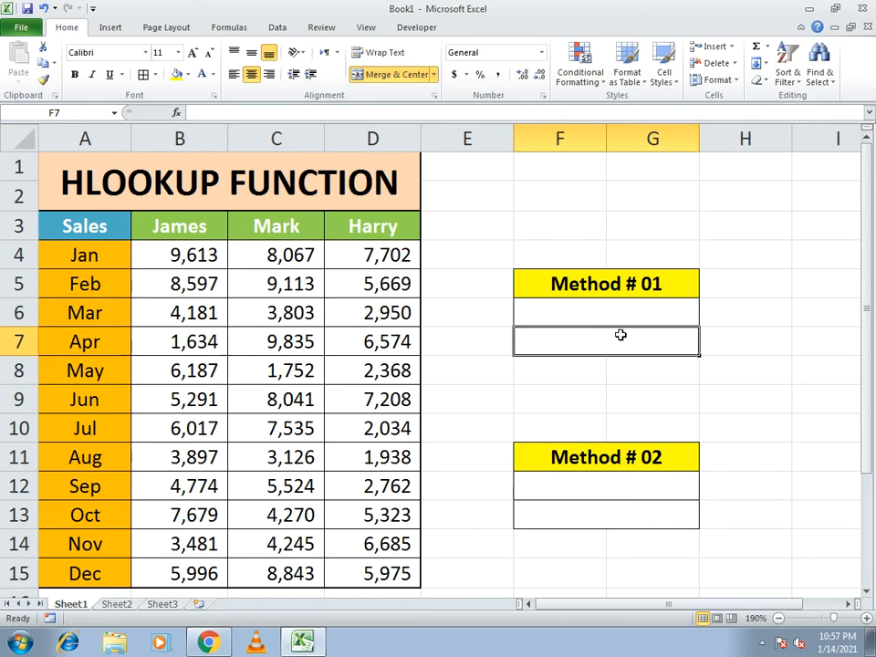
left_click(177, 113)
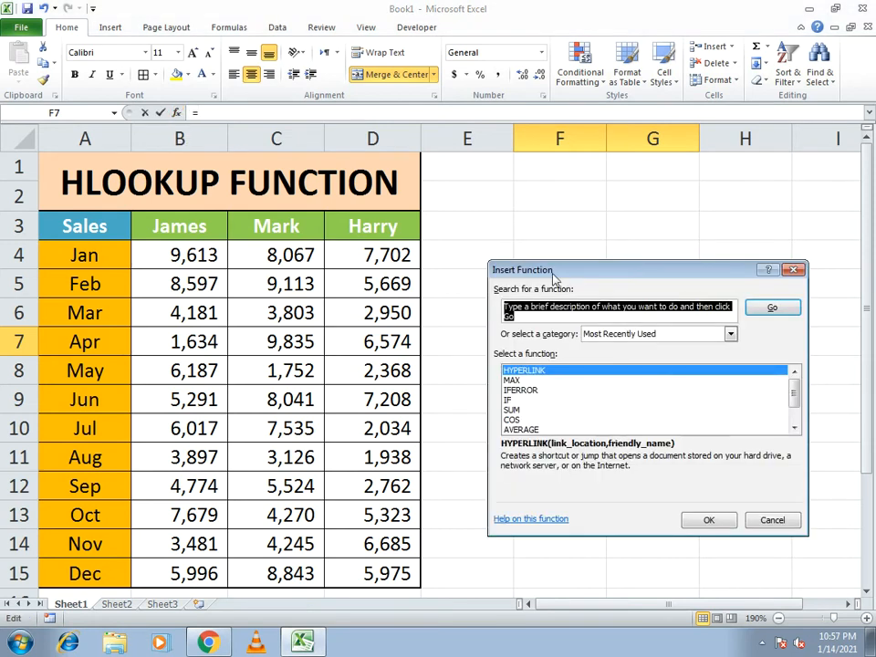
left_click_drag(514, 273, 410, 208)
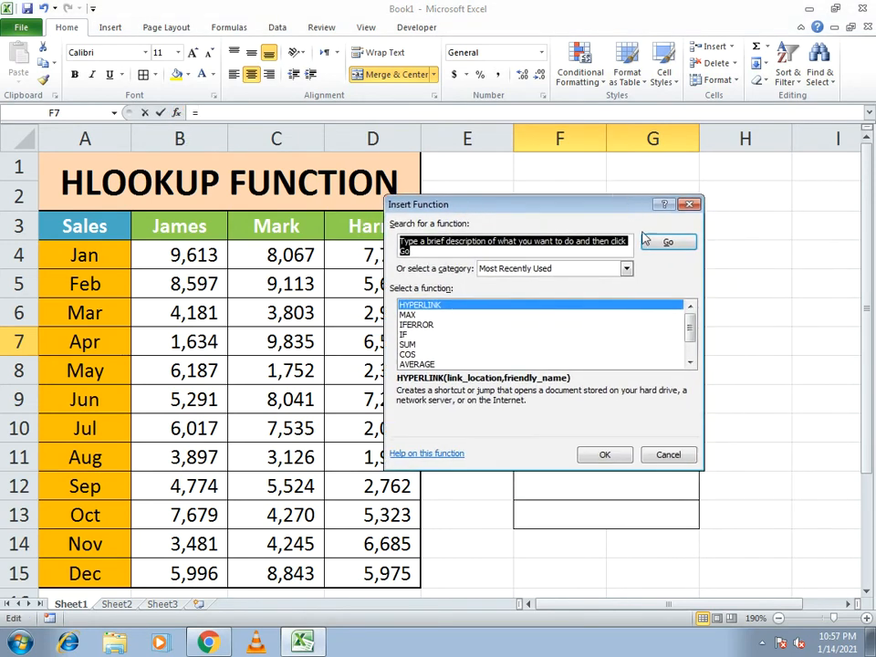
left_click_drag(525, 224, 560, 196)
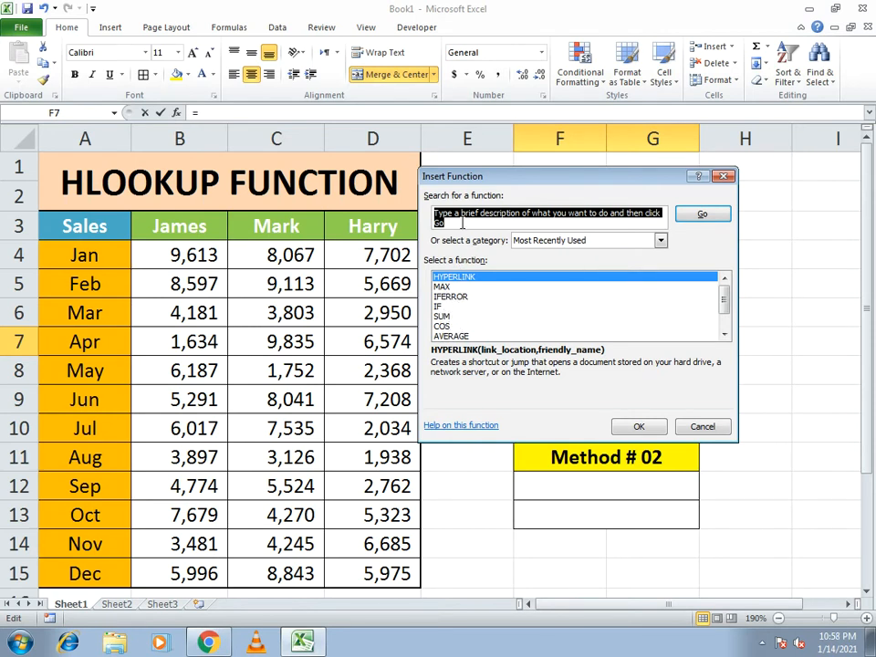
type("hlookup")
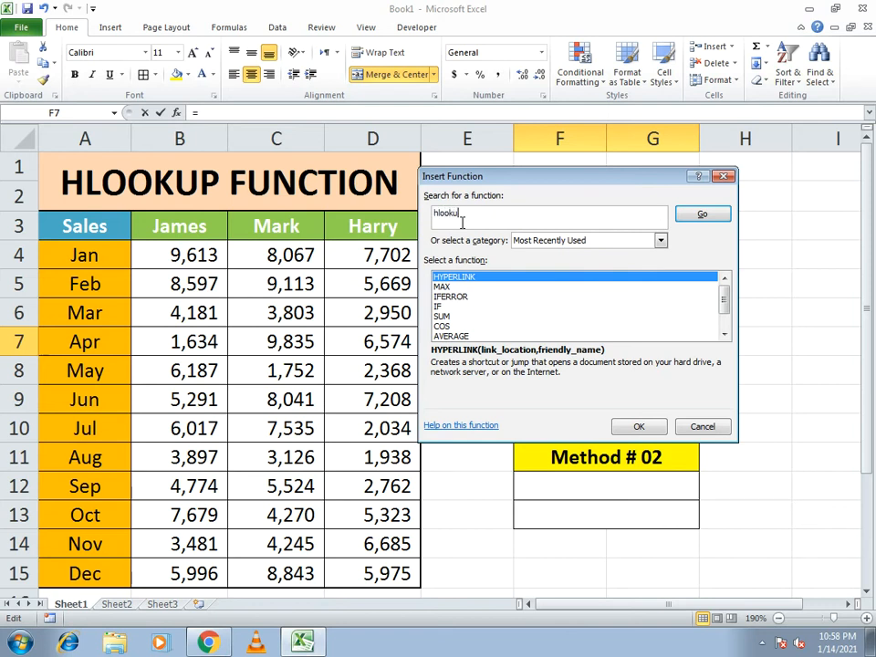
left_click(714, 217)
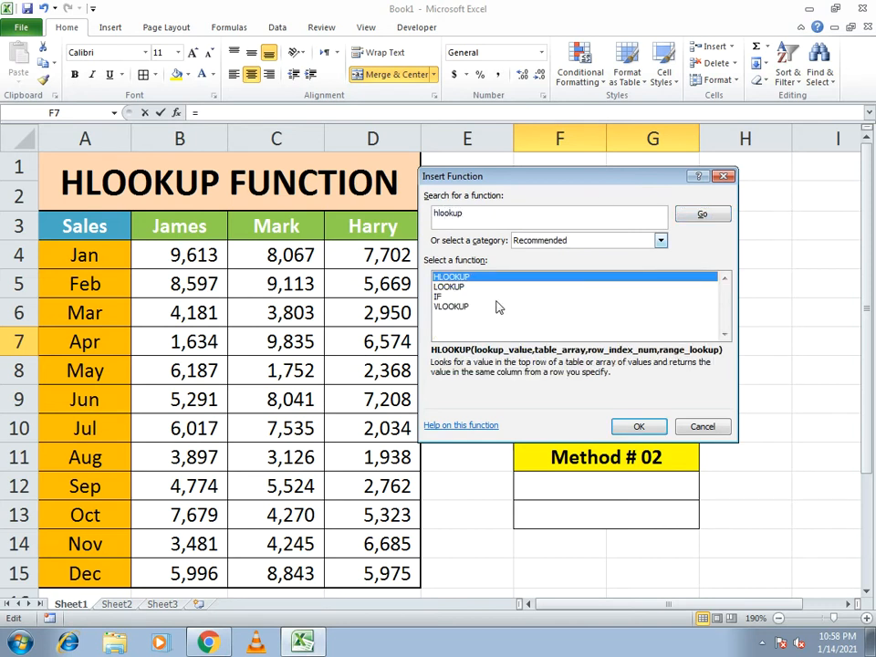
double_click(451, 280)
left_click_drag(485, 197, 368, 369)
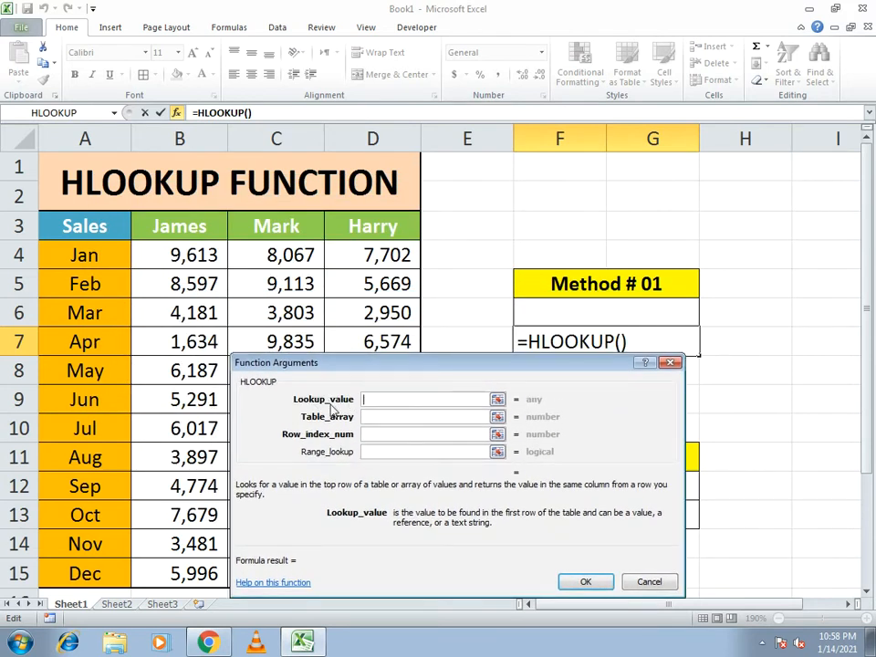
left_click_drag(360, 369, 432, 394)
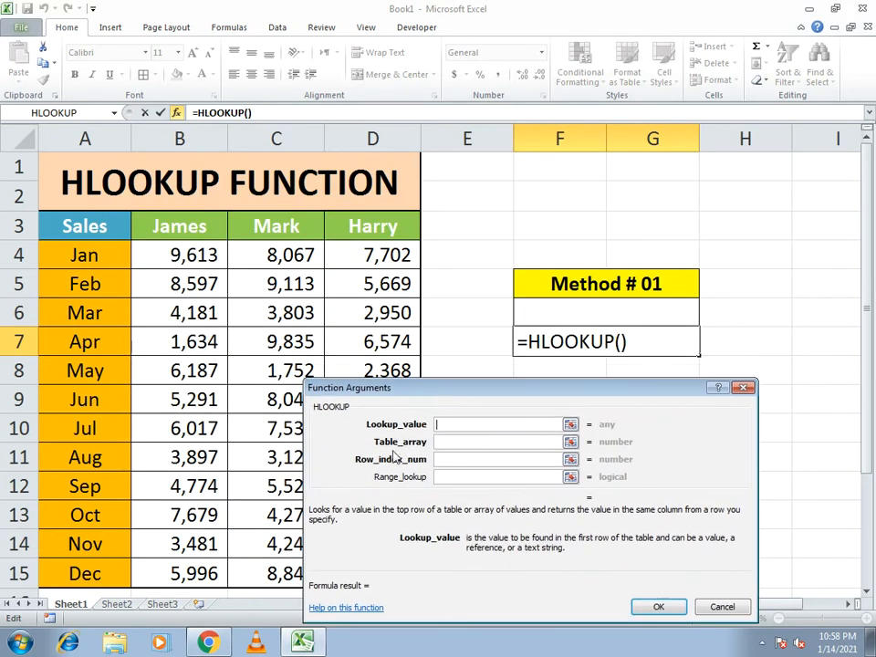
Set the HLOOKUP lookup value to F6 and the table array to the sales table A3:D15.
left_click(572, 311)
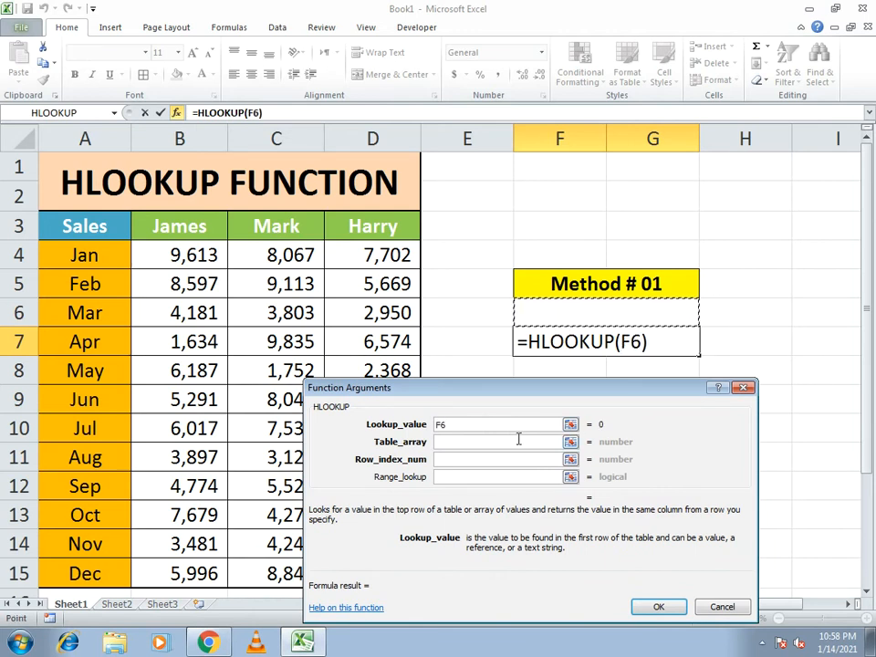
left_click(457, 441)
left_click_drag(444, 392, 557, 387)
left_click_drag(83, 224, 346, 579)
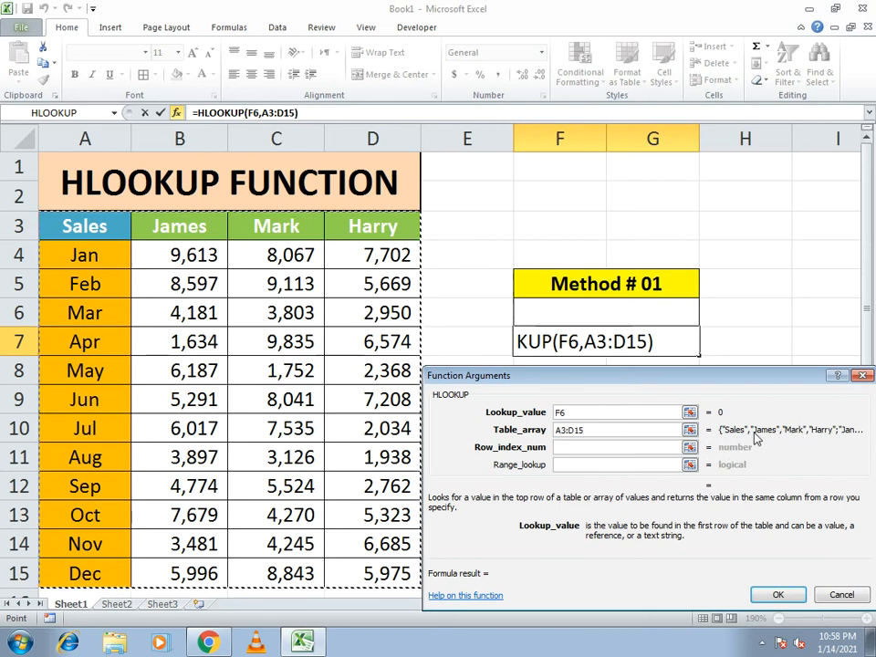
Set the row index number to 5 and the range lookup to 0, and accept the HLOOKUP function.
left_click(570, 447)
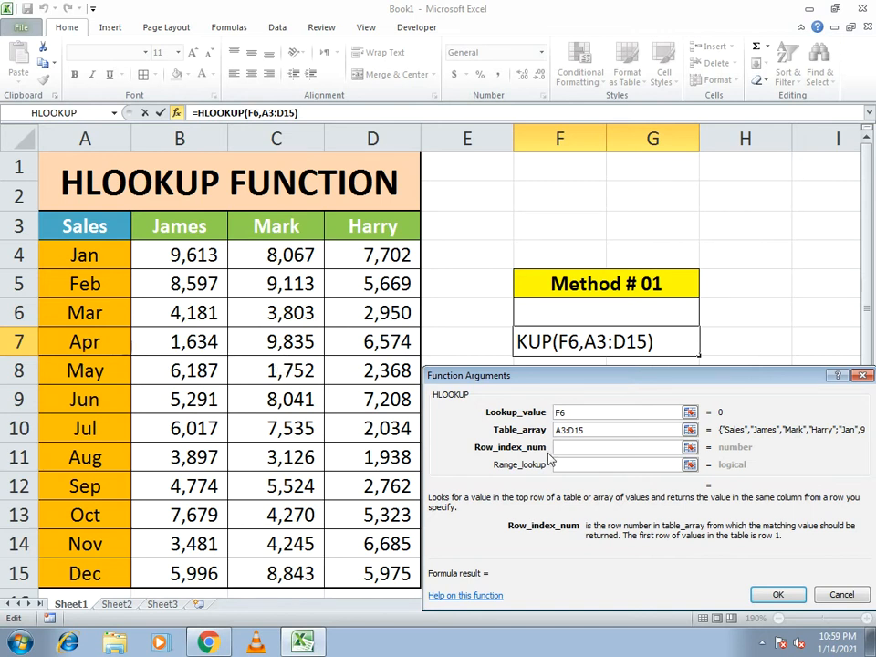
type("5")
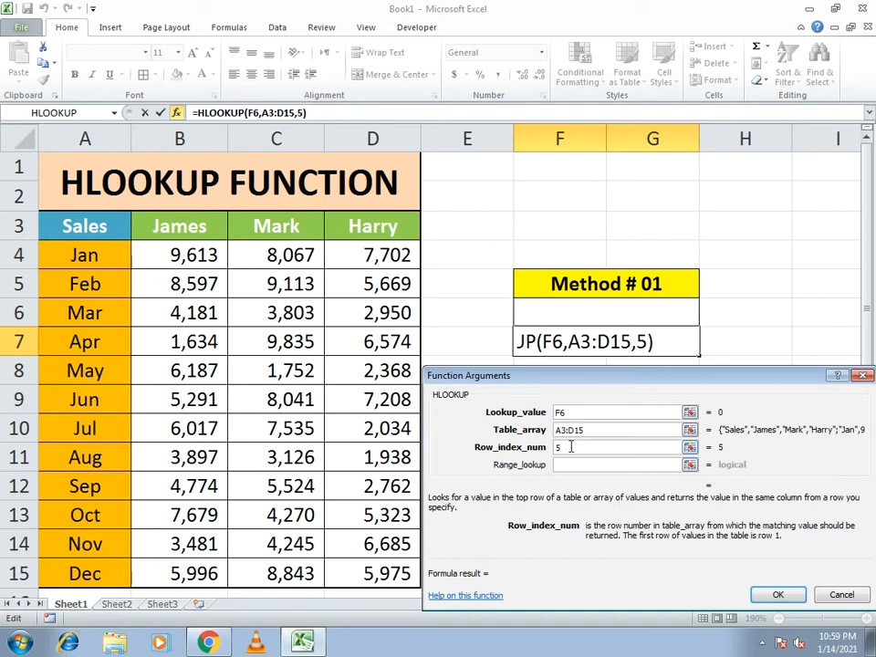
left_click(574, 465)
type("0")
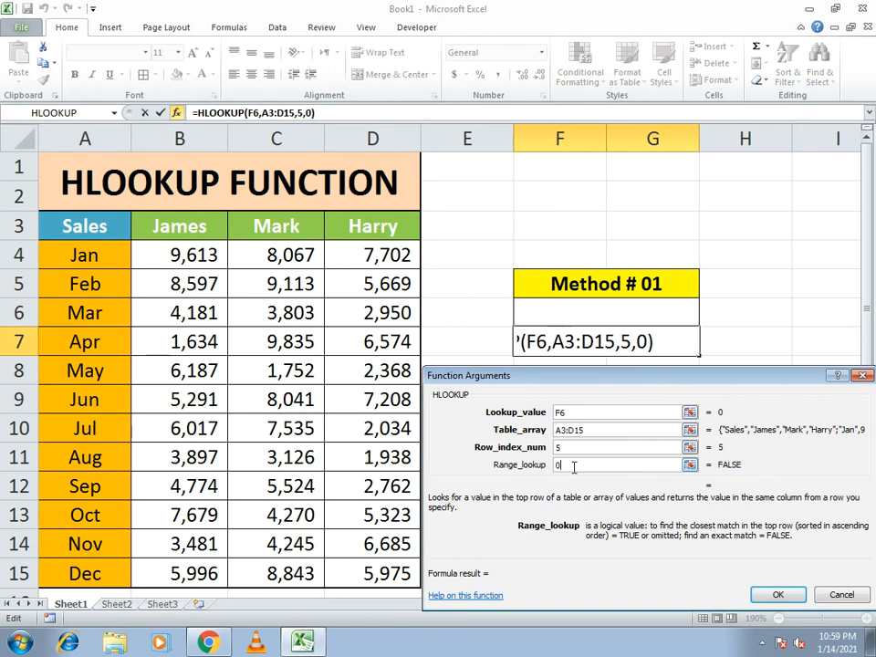
key("Return")
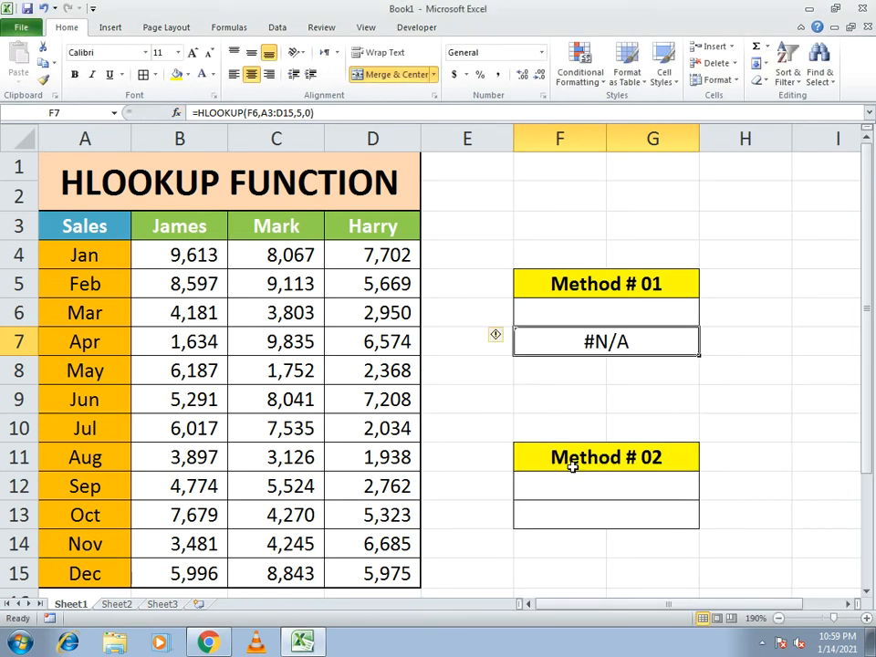
Enter the salesperson's name from header cell B3 as the lookup value in F6.
left_click(614, 316)
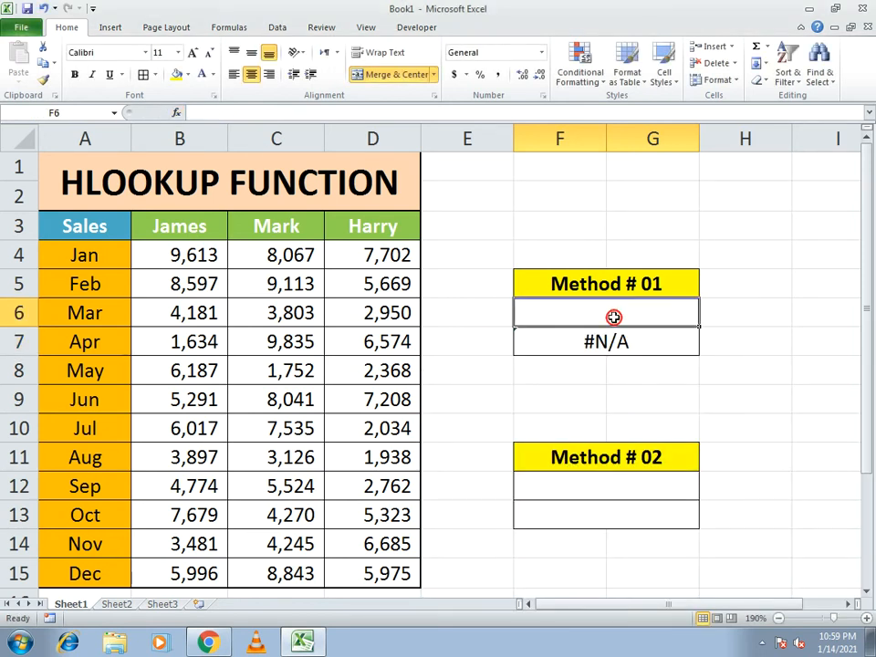
type("jame")
key("BackSpace")
key("BackSpace")
key("BackSpace")
type("James")
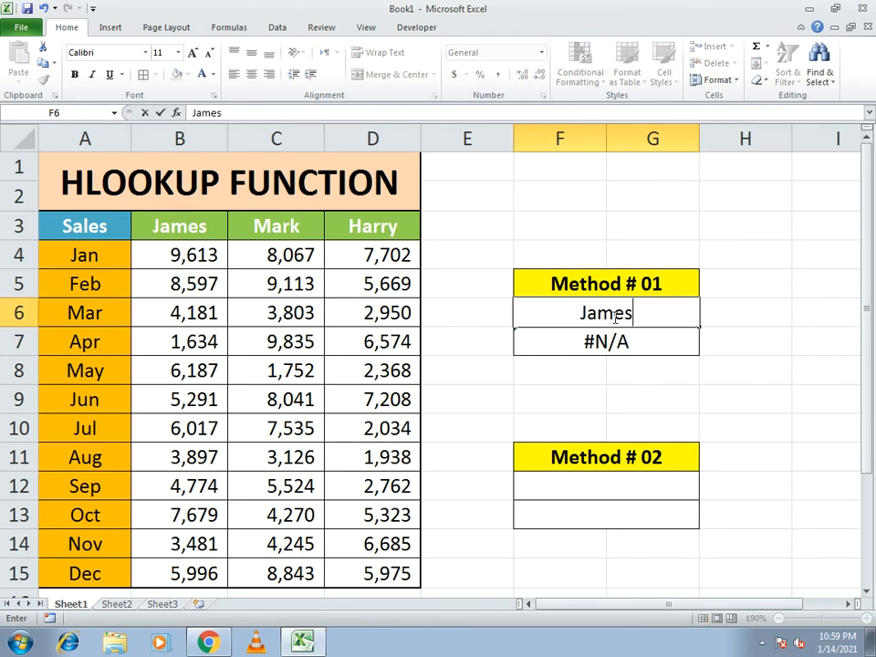
key("Return")
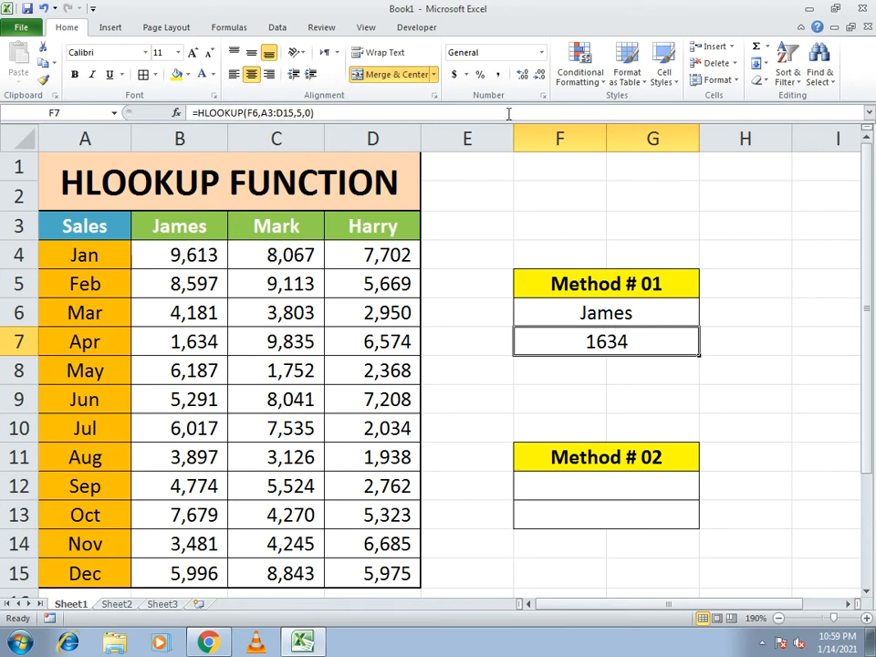
Format the lookup result in F7 with a thousands separator and no decimals, aligned vertically to the middle.
left_click(499, 74)
left_click(542, 74)
left_click(541, 74)
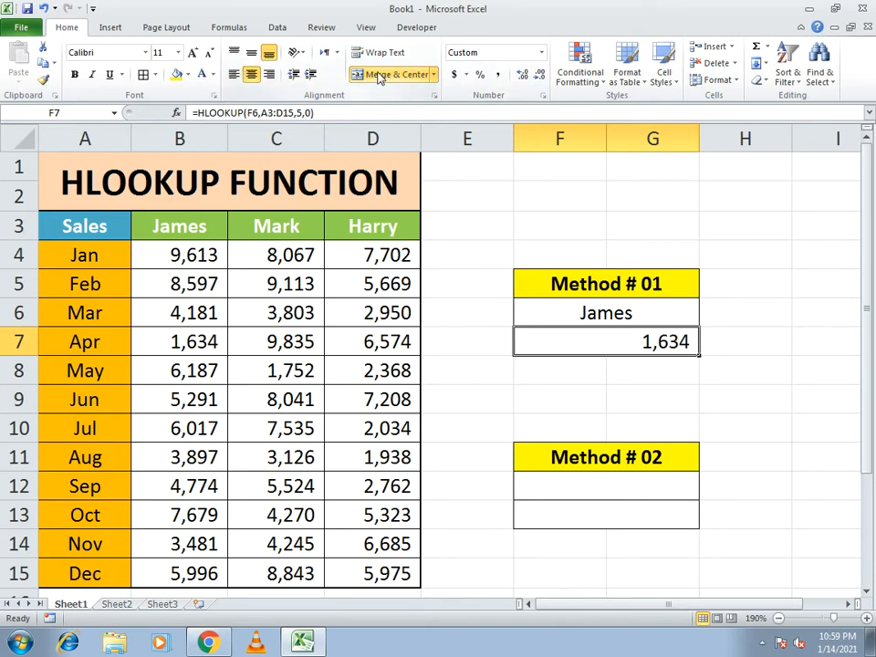
left_click(254, 55)
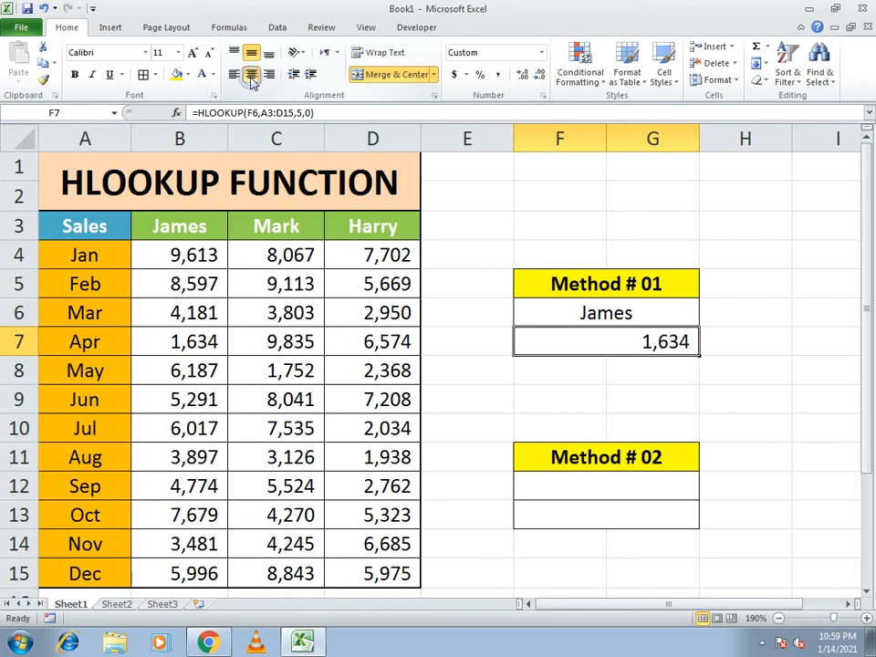
Copy the formatting of C4 to the result cell F7, merge and center F7:G7, and align it to the middle.
left_click(248, 255)
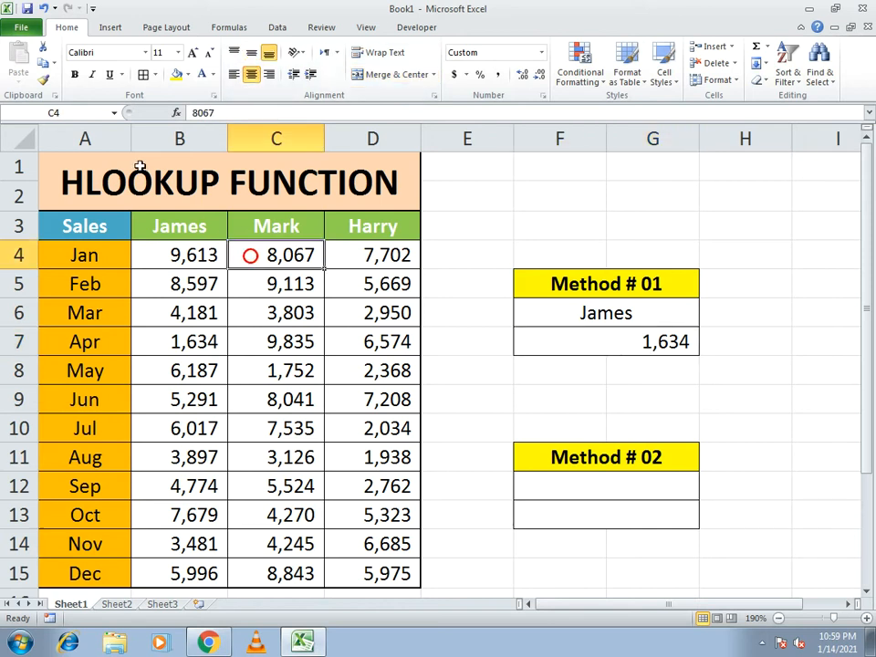
left_click(42, 80)
left_click(622, 340)
left_click_drag(589, 353, 647, 353)
left_click(390, 83)
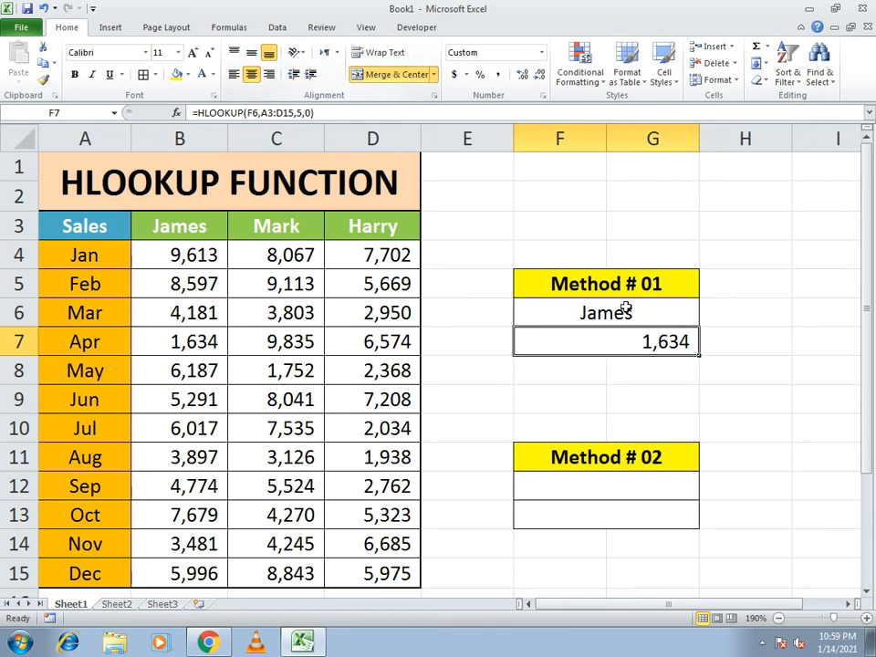
left_click(251, 52)
left_click(269, 74)
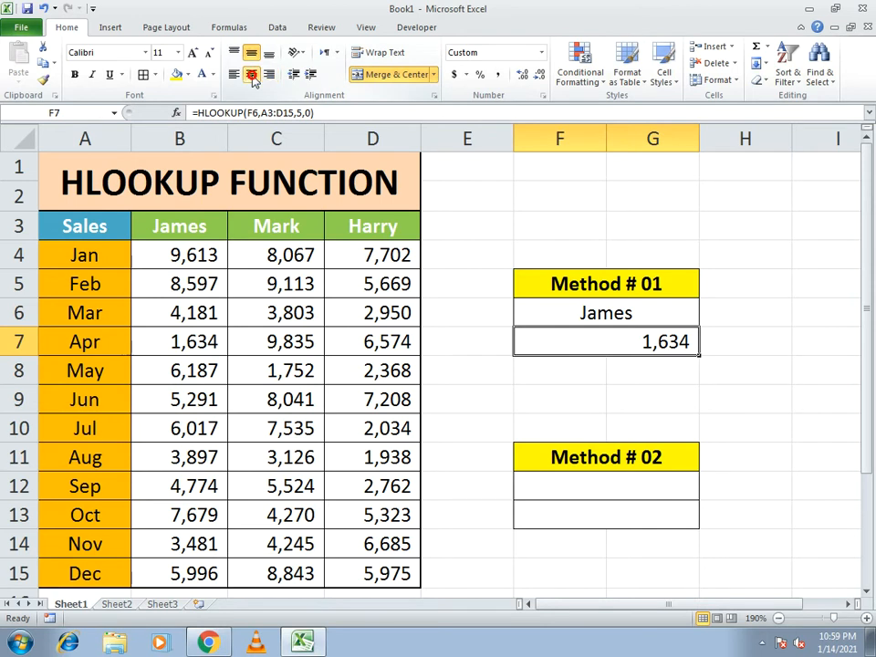
double_click(621, 342)
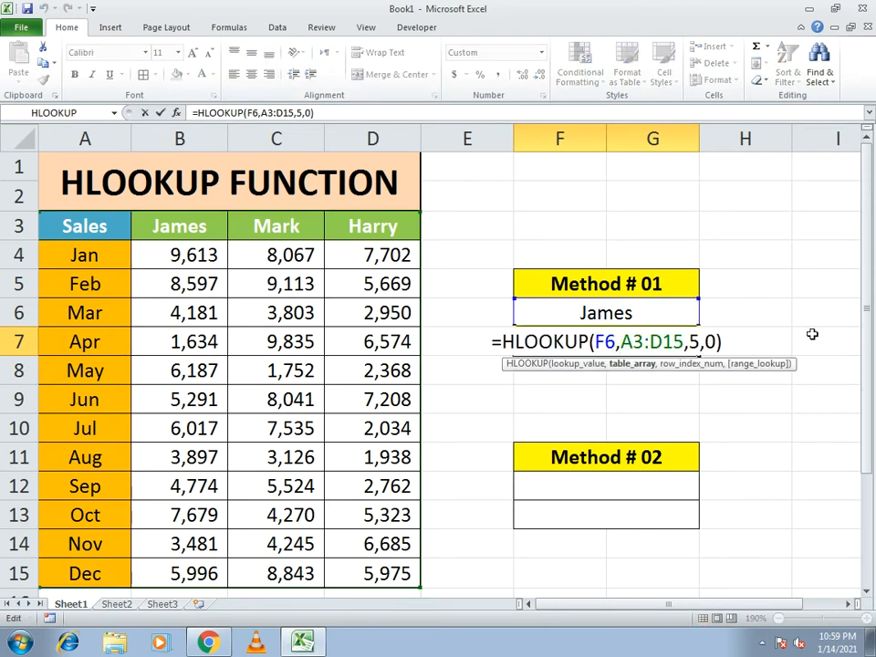
key("Escape")
left_click(743, 364)
left_click(630, 340)
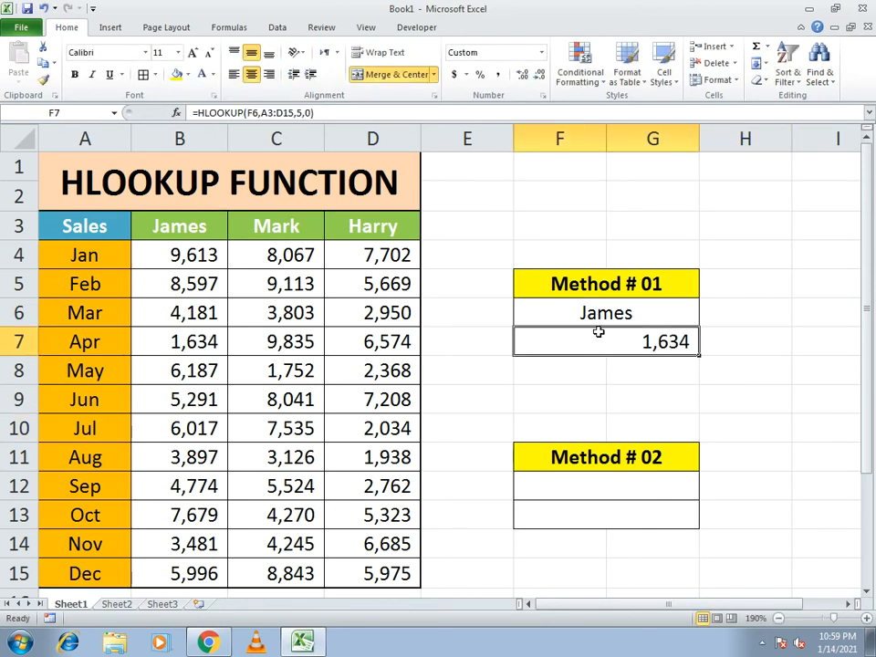
Test the lookup by replacing the name in F6 with the one from C3, followed by the one from D3.
left_click(601, 309)
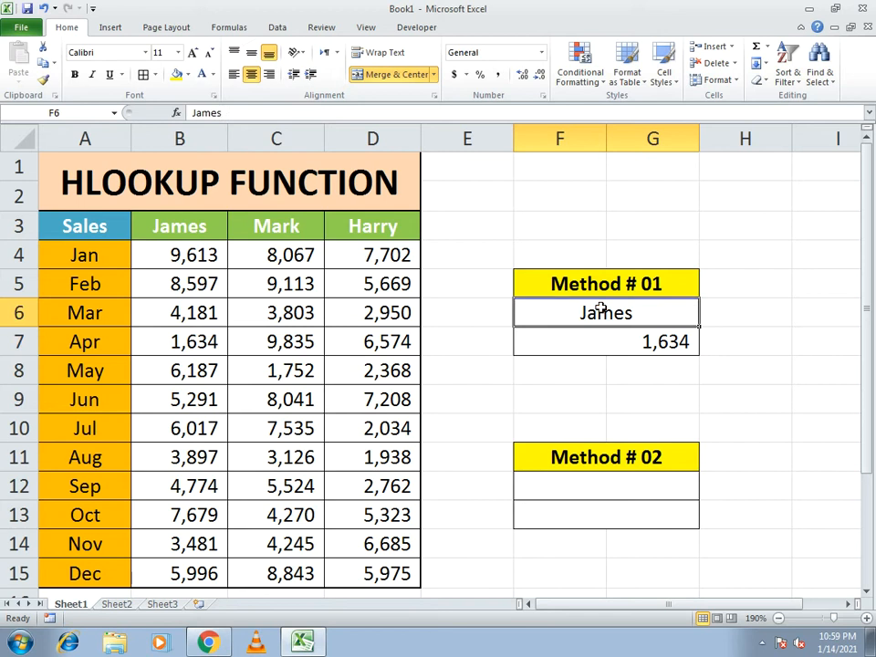
type("Mark")
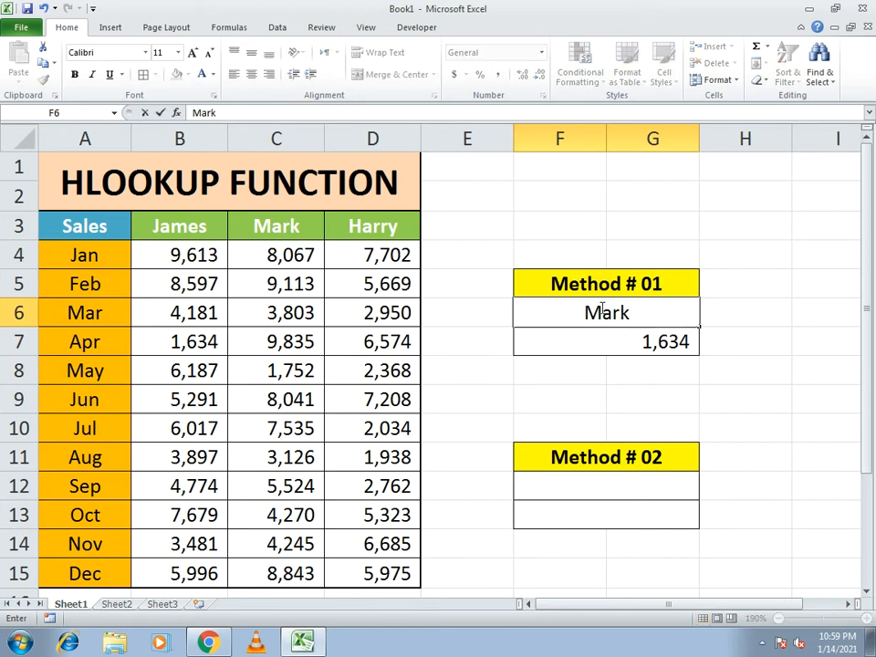
key("Return")
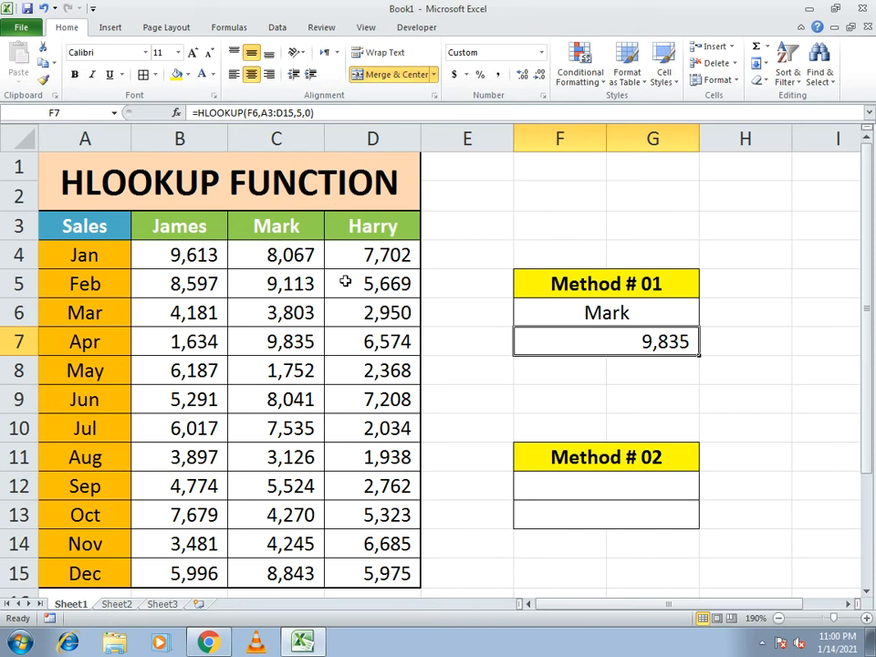
left_click(557, 323)
type("Harry")
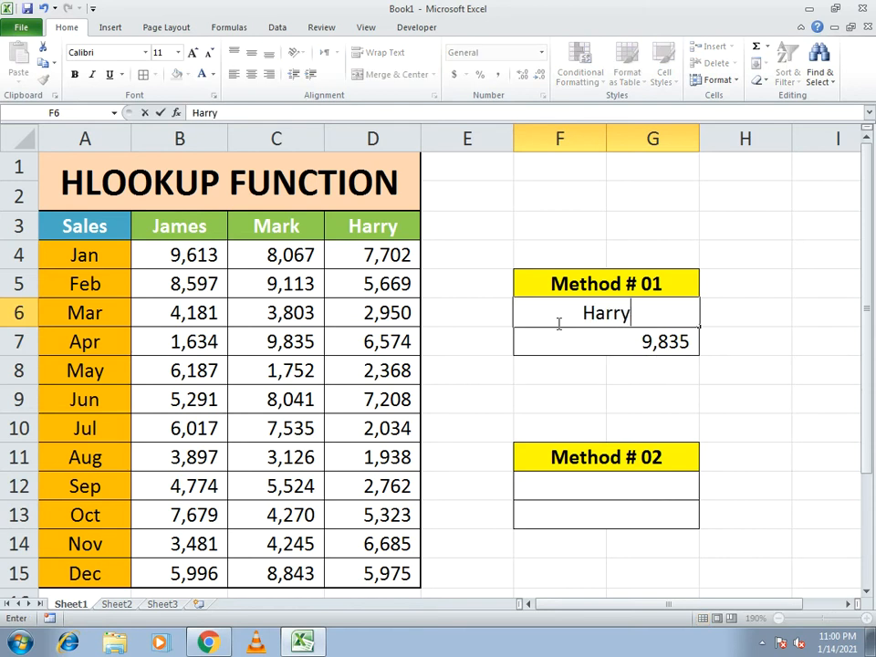
key("Return")
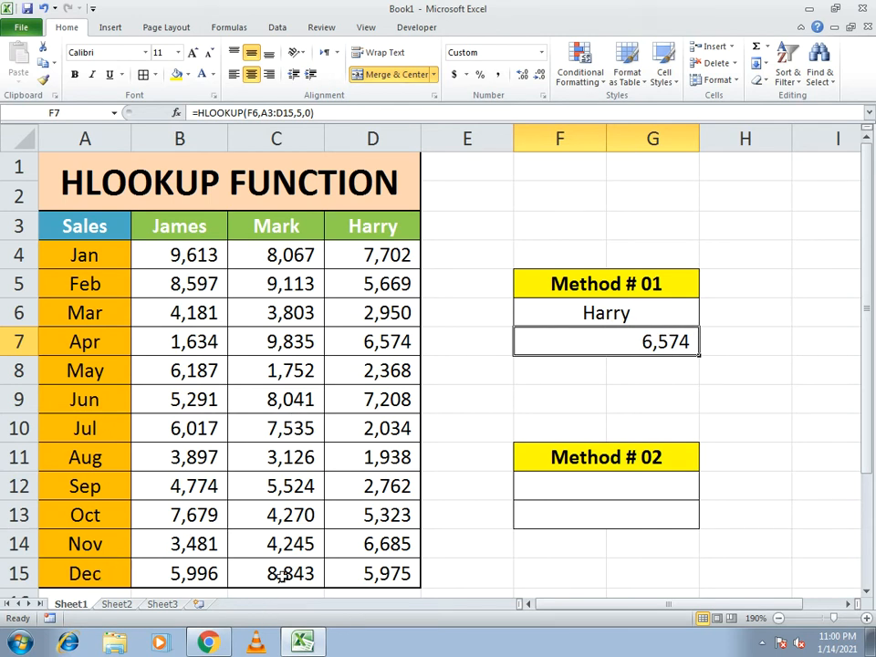
Set the row index number of the HLOOKUP function in F7 to 13.
left_click(175, 113)
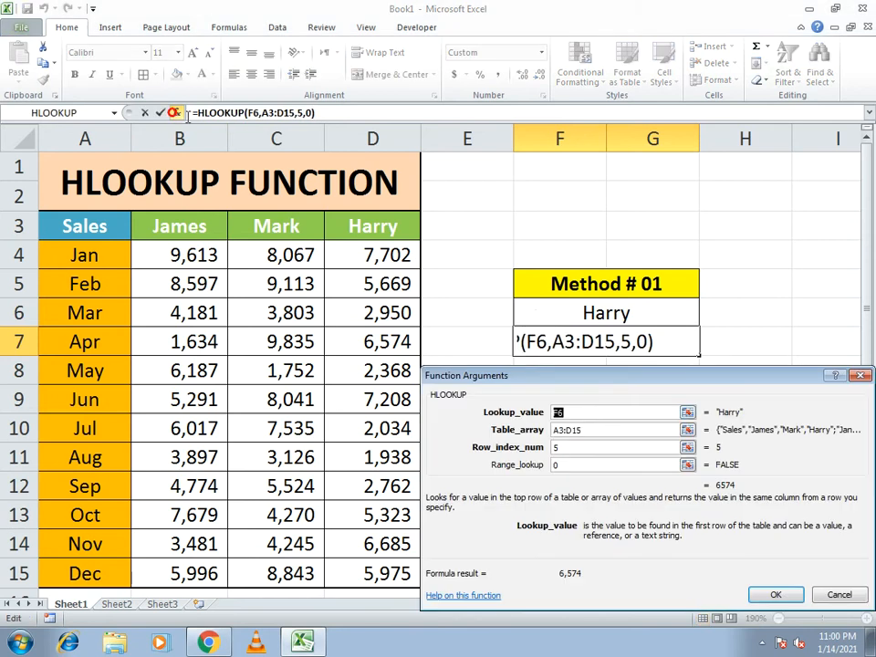
left_click(572, 451)
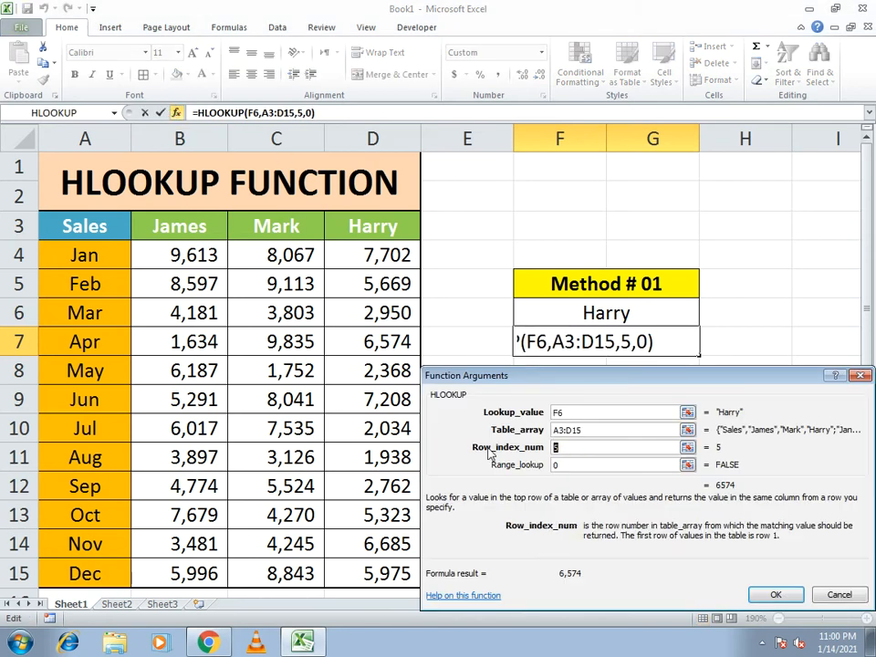
type("13")
key("Return")
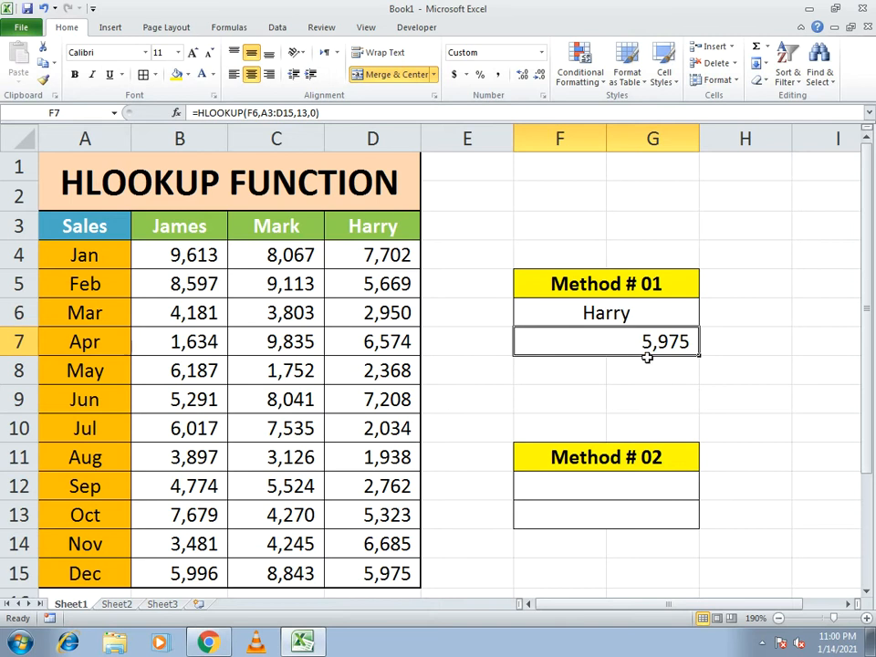
Change the lookup value in F6 to the salesperson's name from header cell B3.
left_click(618, 310)
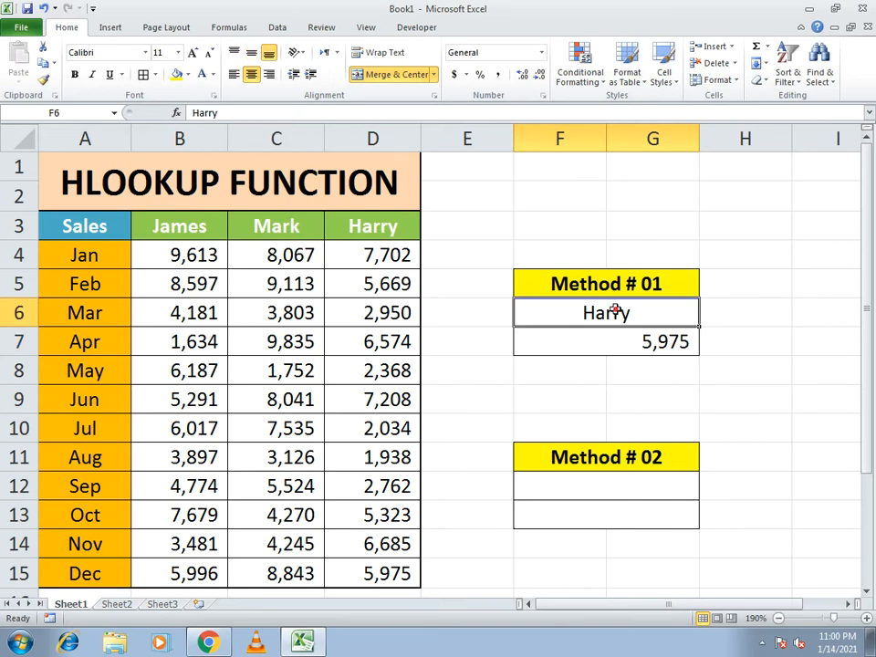
type("James")
key("Return")
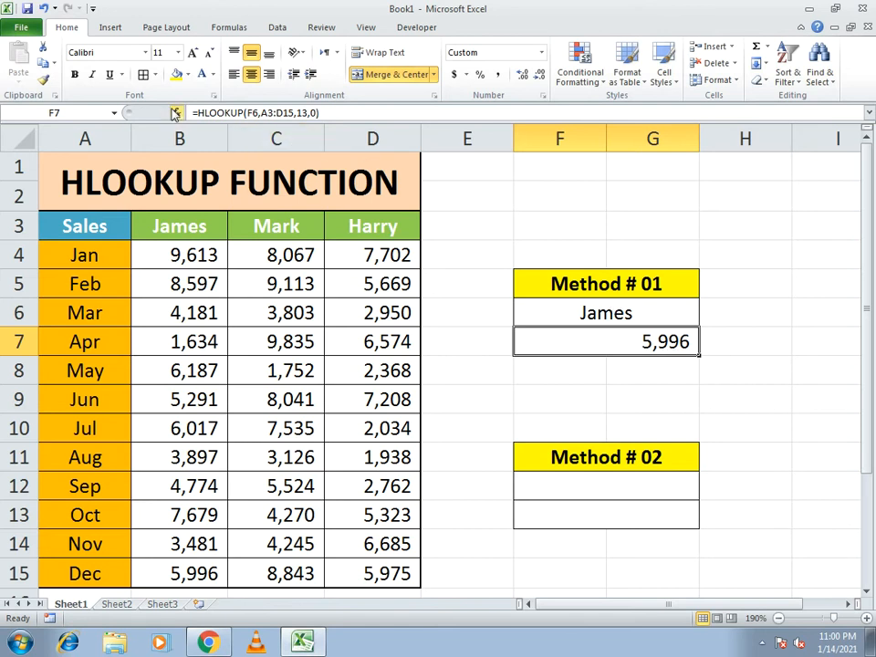
Set the row index number of the HLOOKUP function in F7 to 11.
left_click(176, 113)
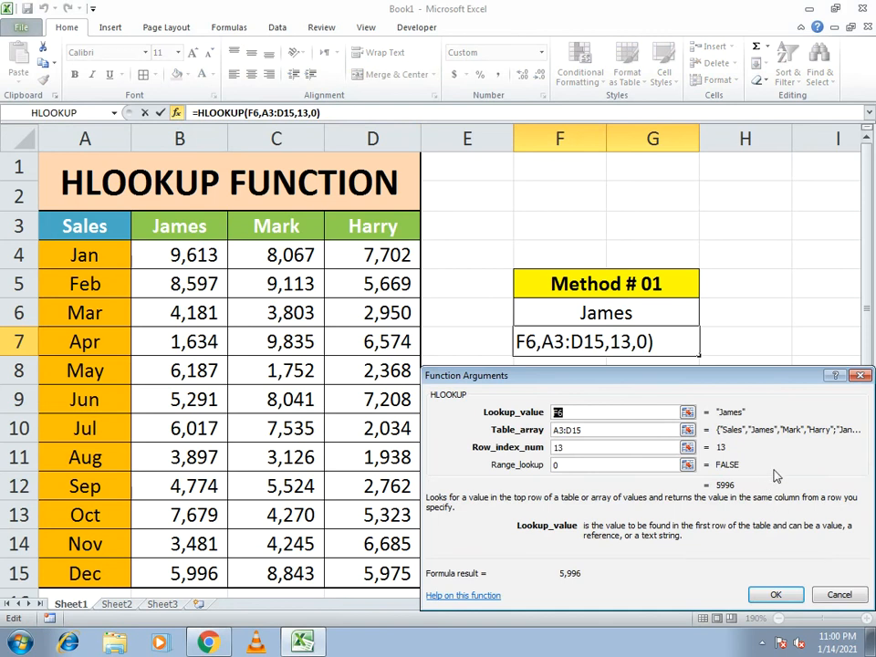
left_click(606, 449)
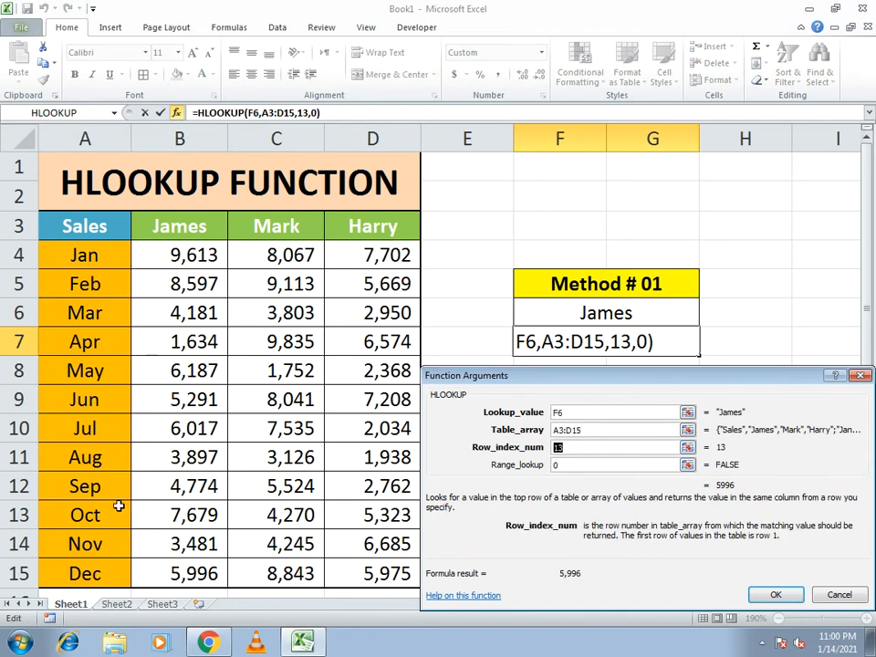
type("11")
key("Return")
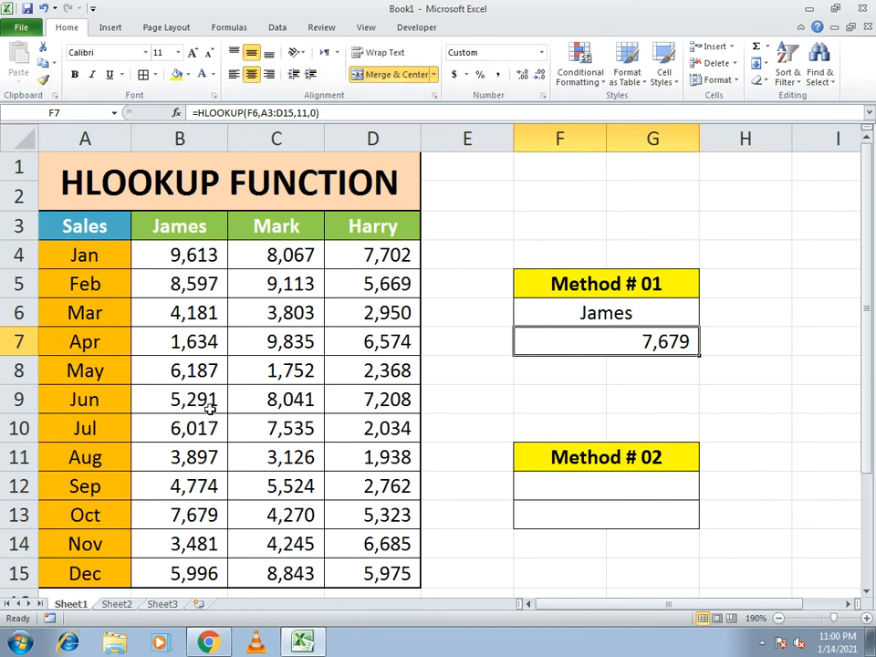
Compare the lookup result in F7 with the October sales in B13 and review the function's arguments.
left_click(193, 515)
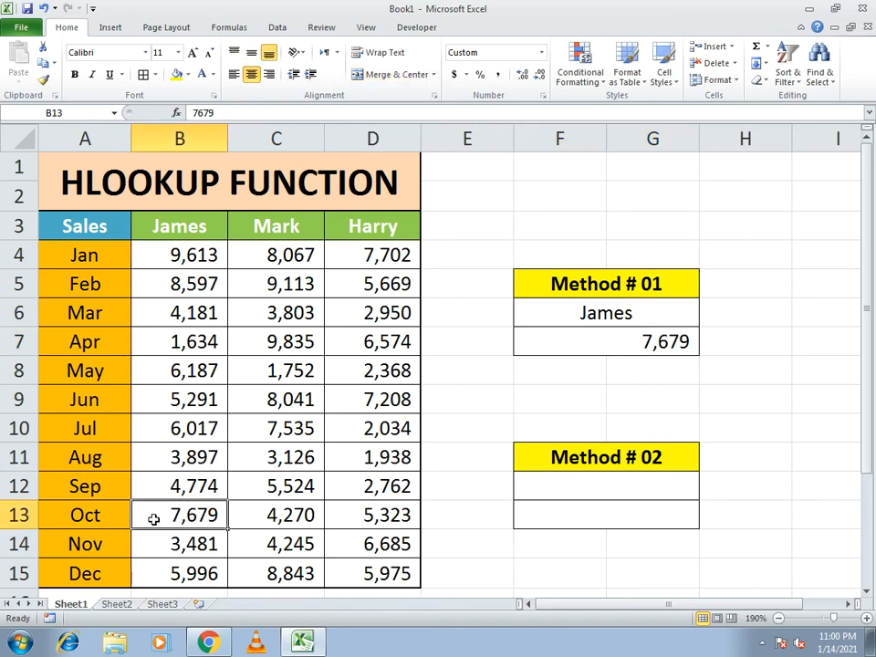
left_click(591, 347)
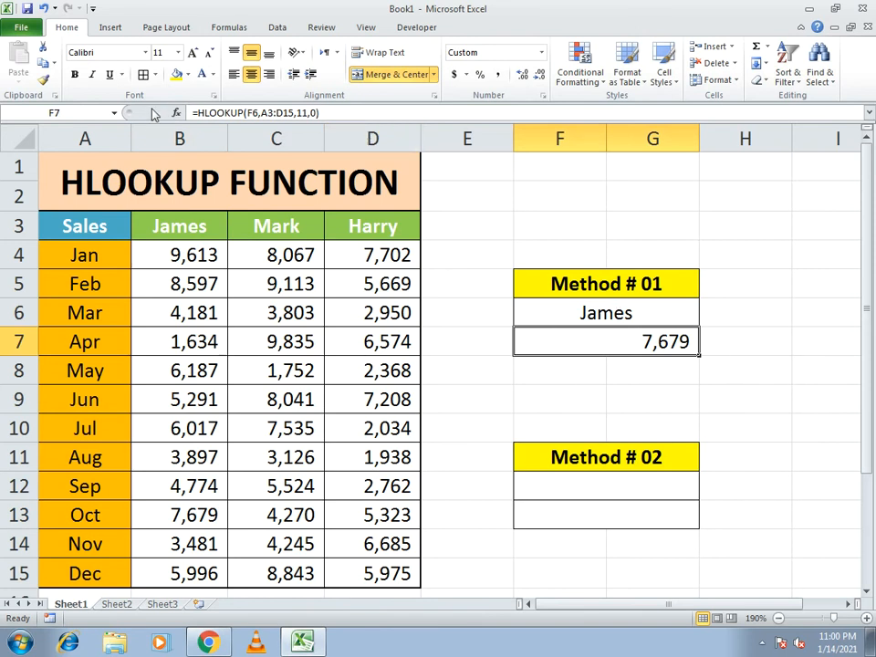
left_click(176, 115)
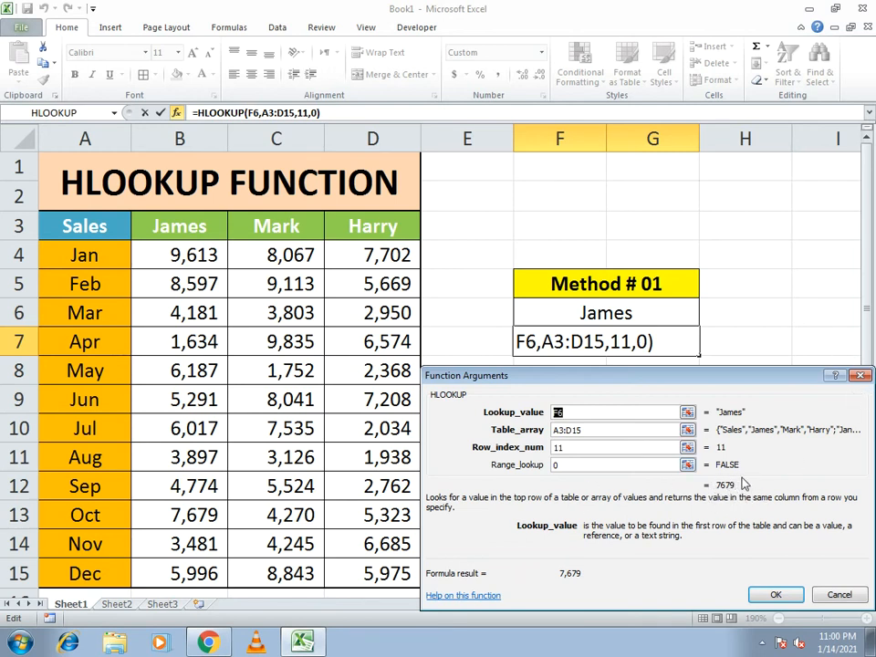
left_click(776, 595)
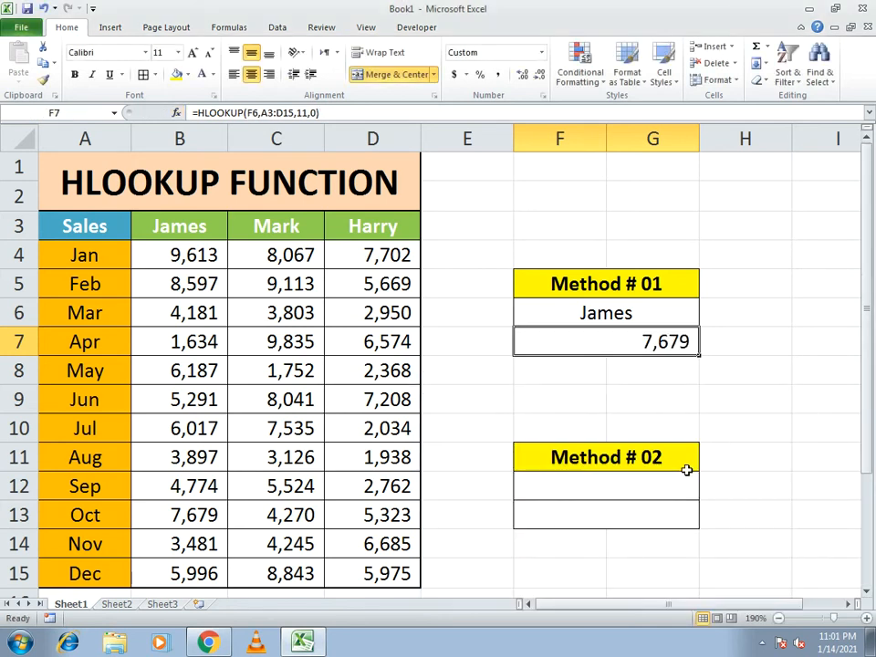
left_click(671, 493)
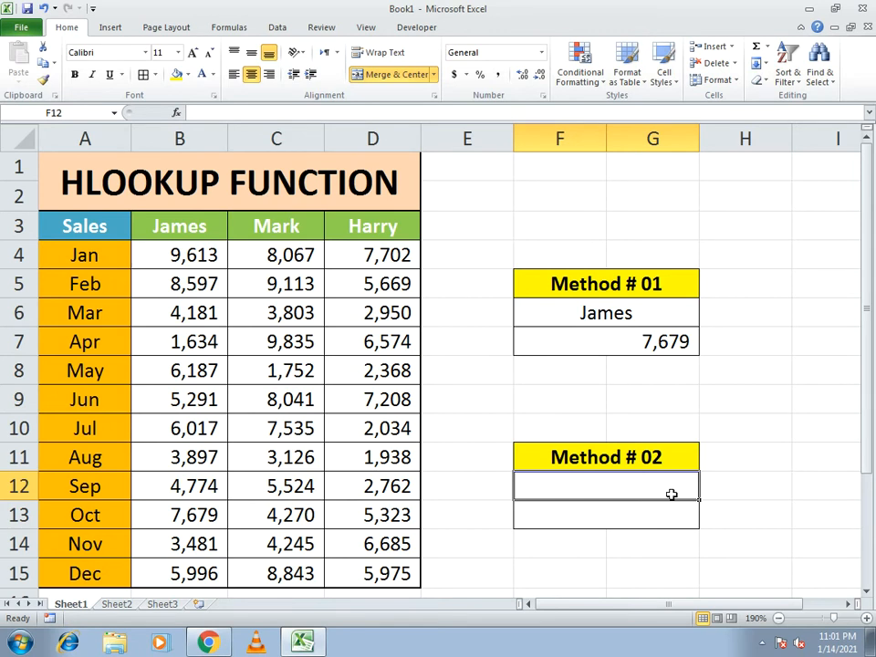
type("=hook")
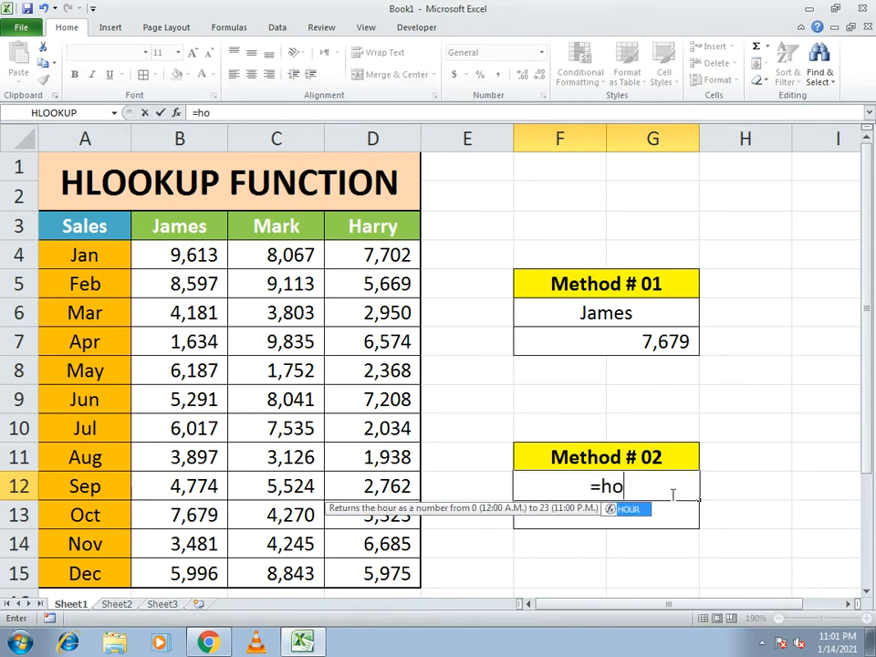
key("BackSpace")
key("BackSpace")
key("BackSpace")
type("l")
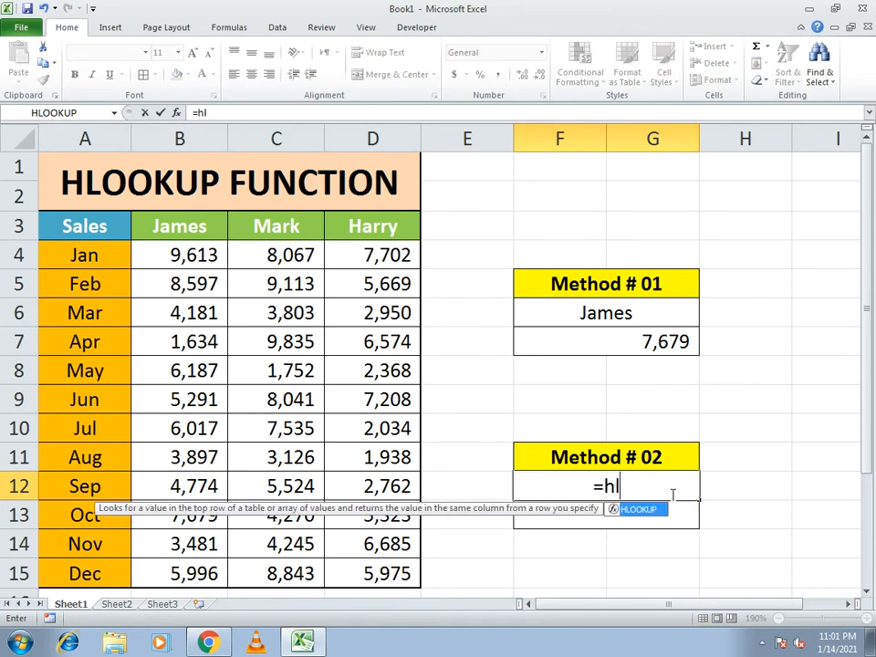
type("ookup")
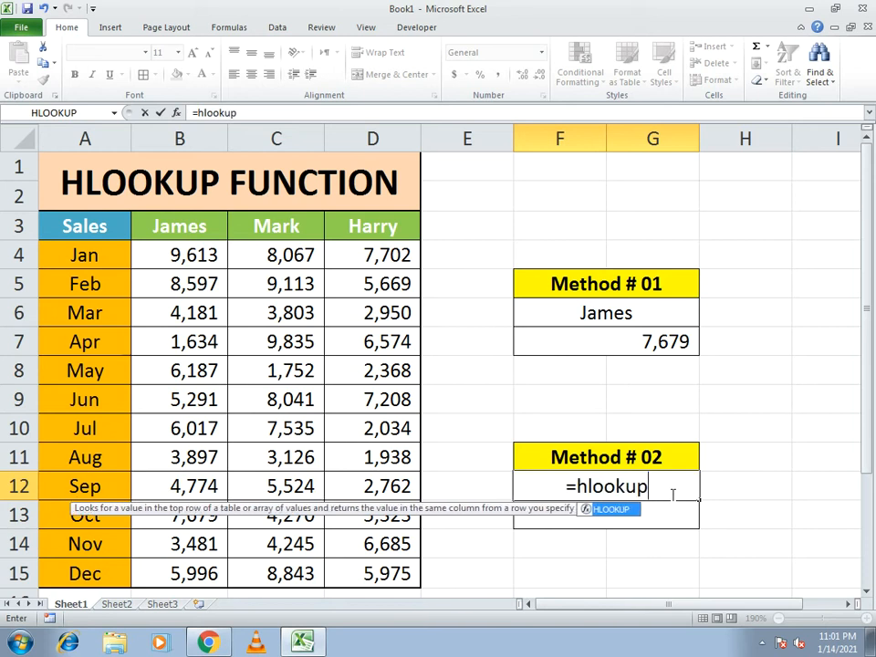
type("(")
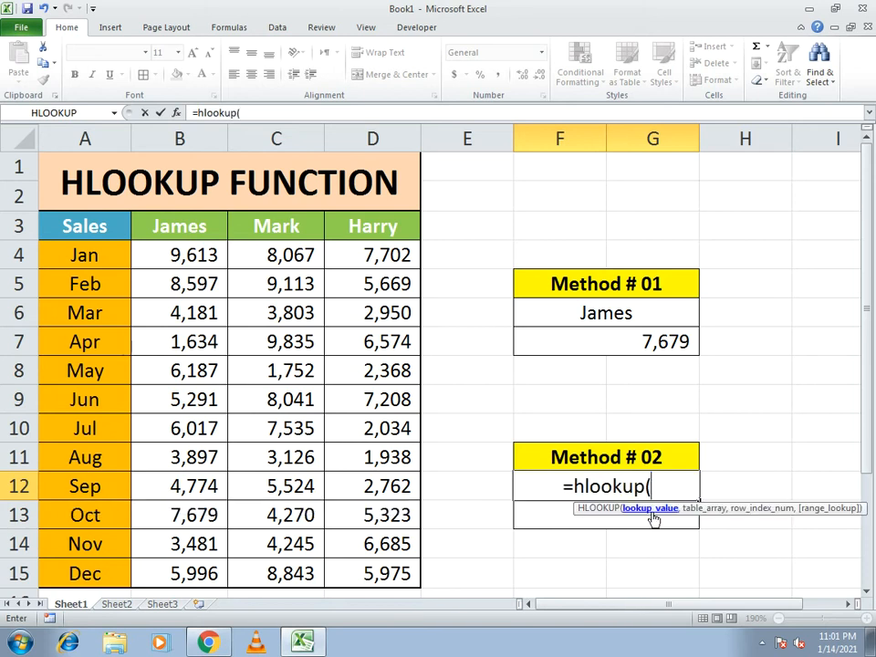
key("Escape")
Start an HLOOKUP formula in cell F13 under Method # 02, with F12 as the lookup value.
left_click(602, 526)
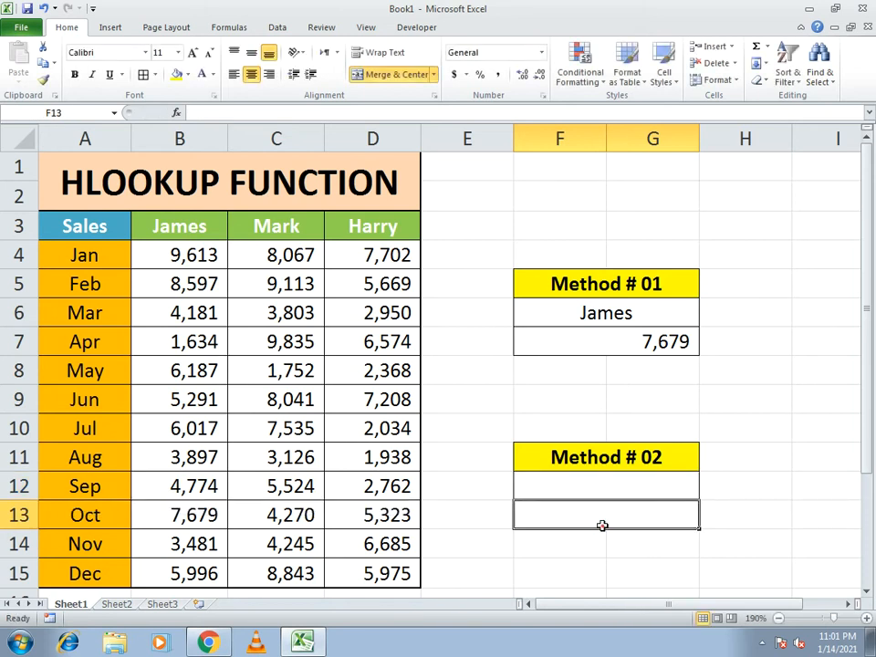
type("=ho")
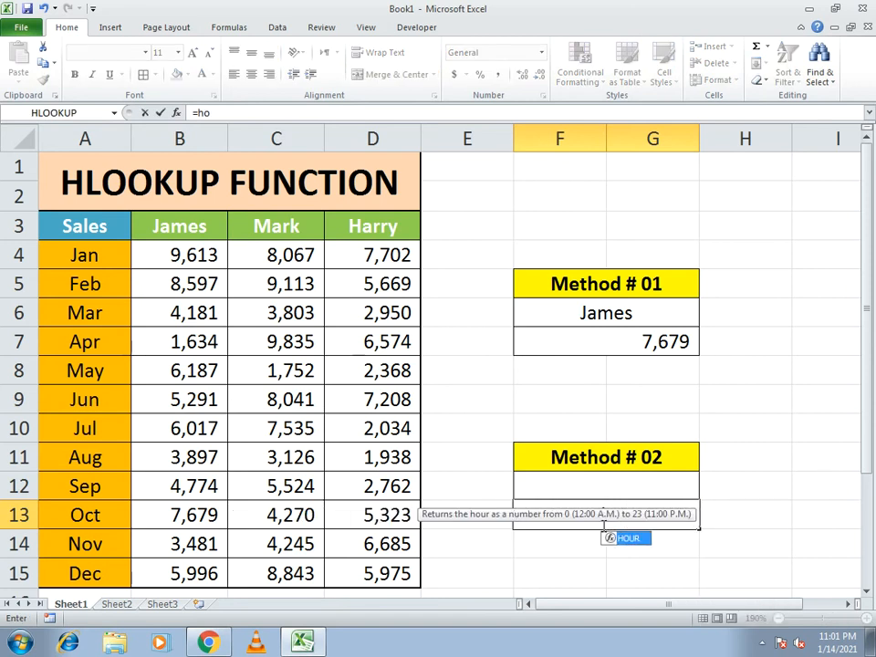
key("BackSpace")
type("hlo")
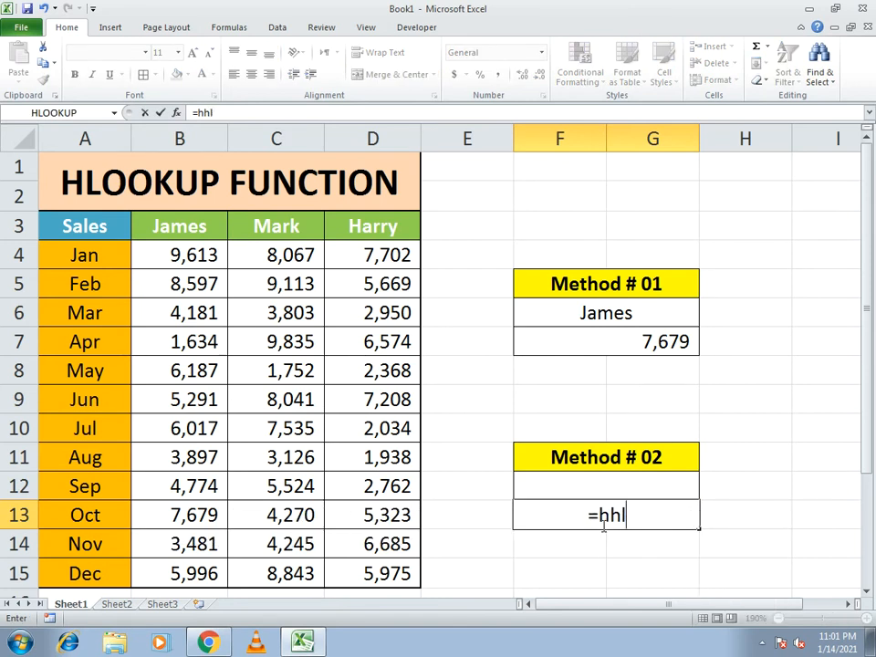
key("BackSpace")
key("BackSpace")
key("BackSpace")
type("looku")
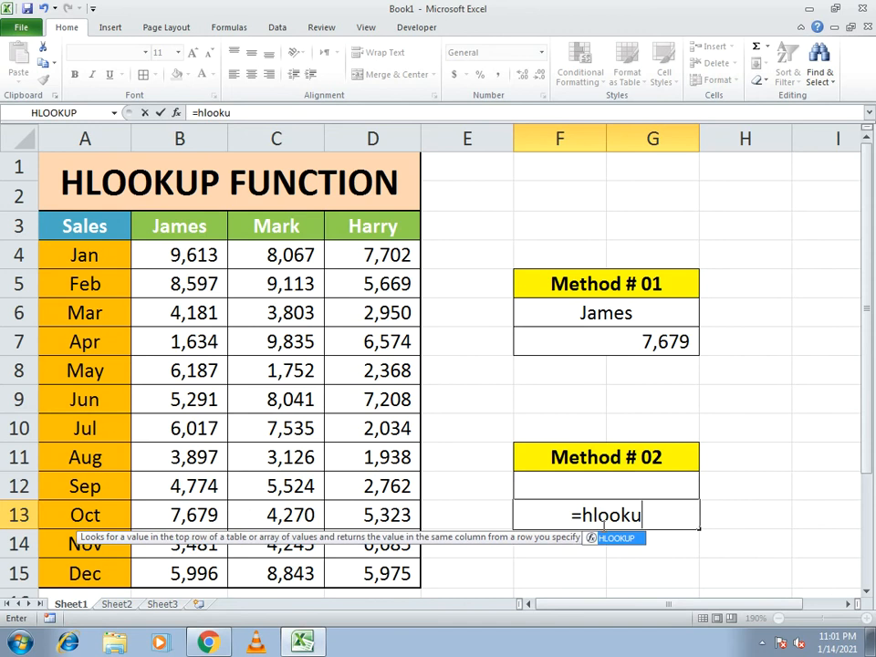
type("p(")
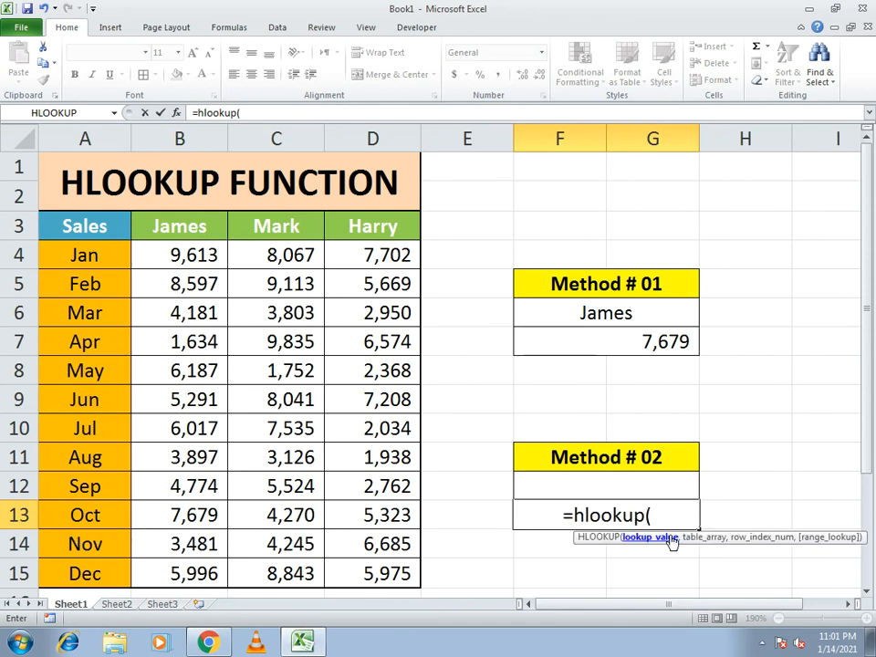
left_click(623, 484)
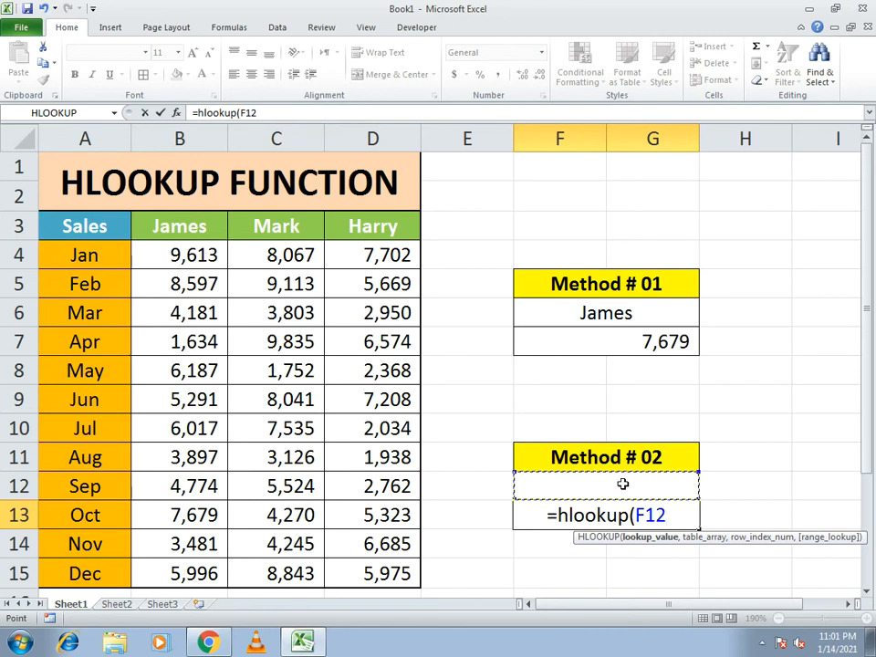
type(",")
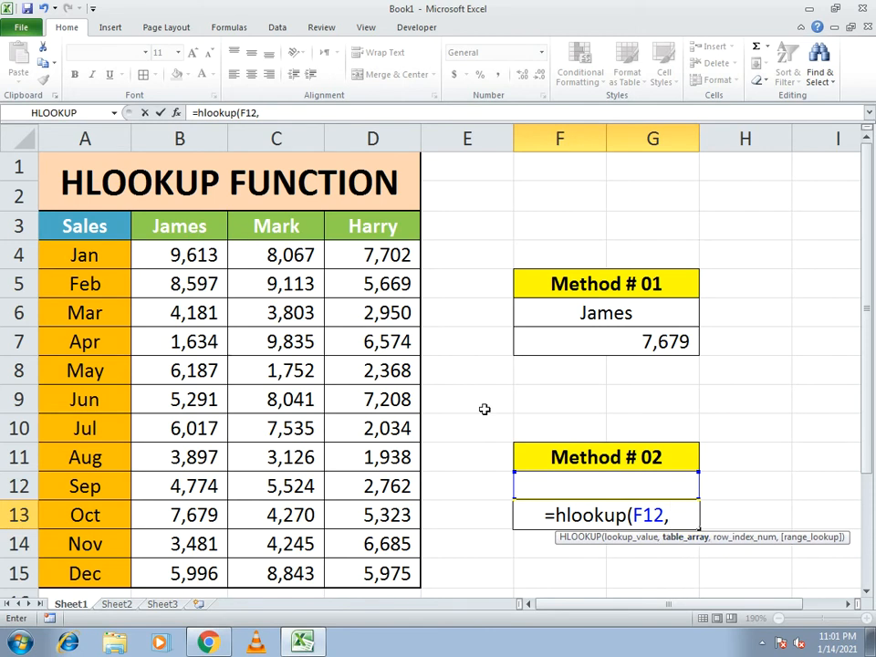
Complete the F13 formula with table array A3:D15, row index number 3 and range lookup 0.
left_click_drag(99, 223, 348, 567)
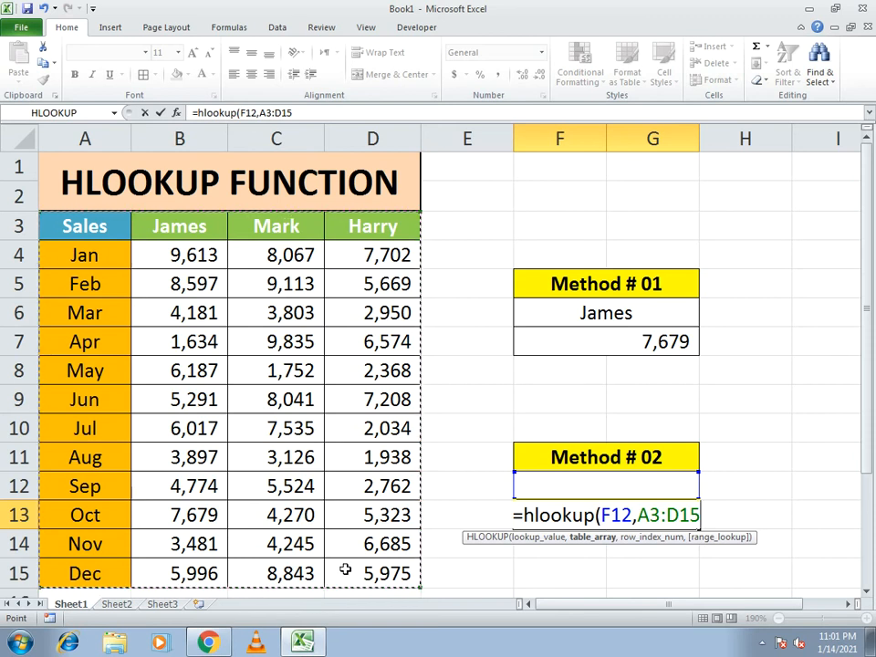
type(",")
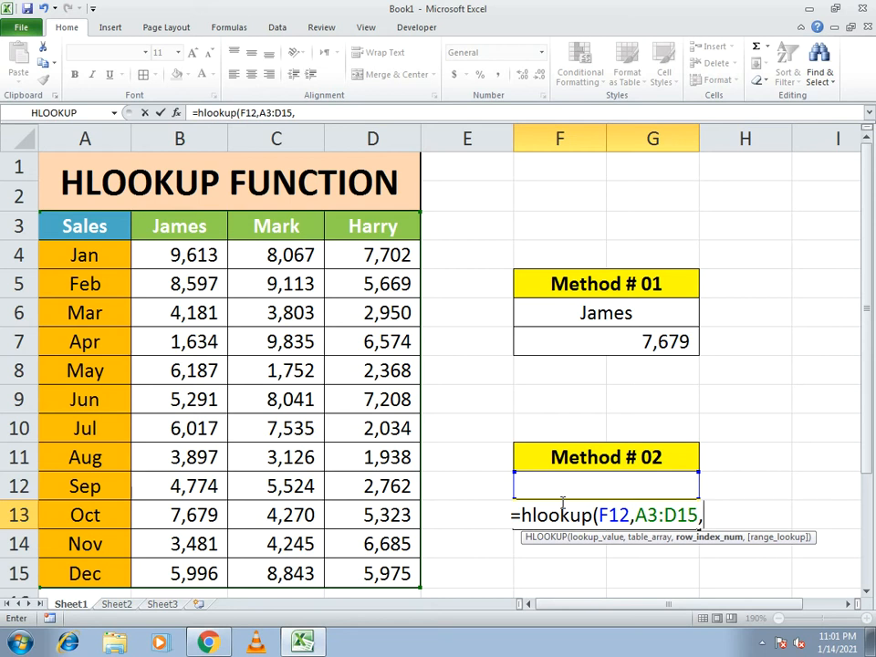
type("3,0")
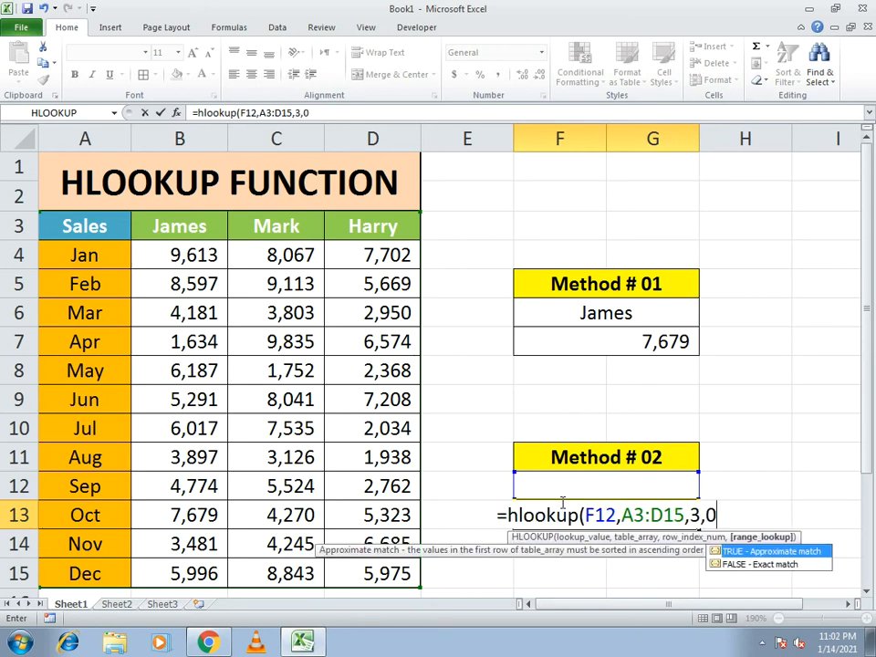
type(")")
key("Return")
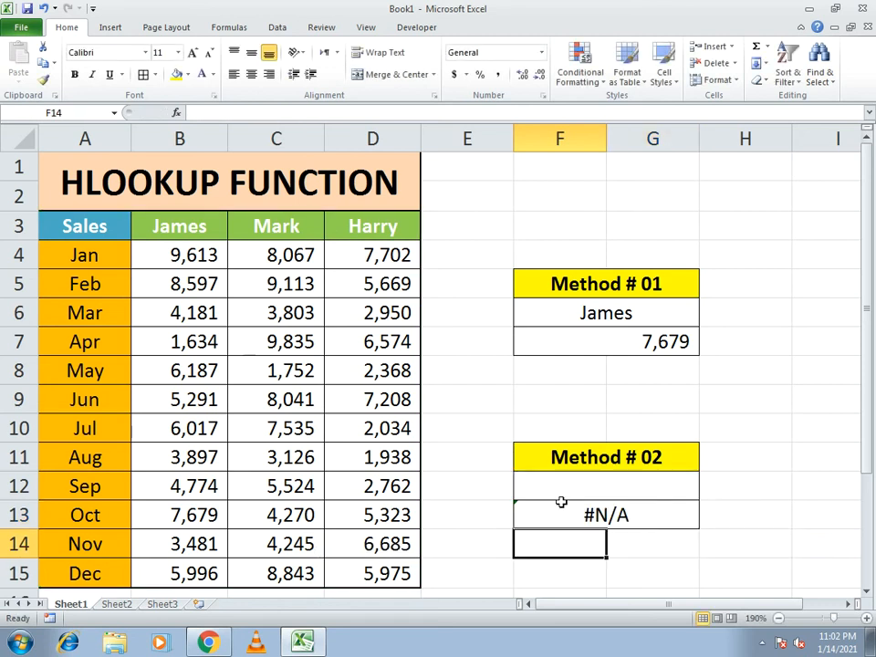
Enter the salesperson's name from header cell B3 as the lookup value in F12.
left_click(567, 486)
type("J")
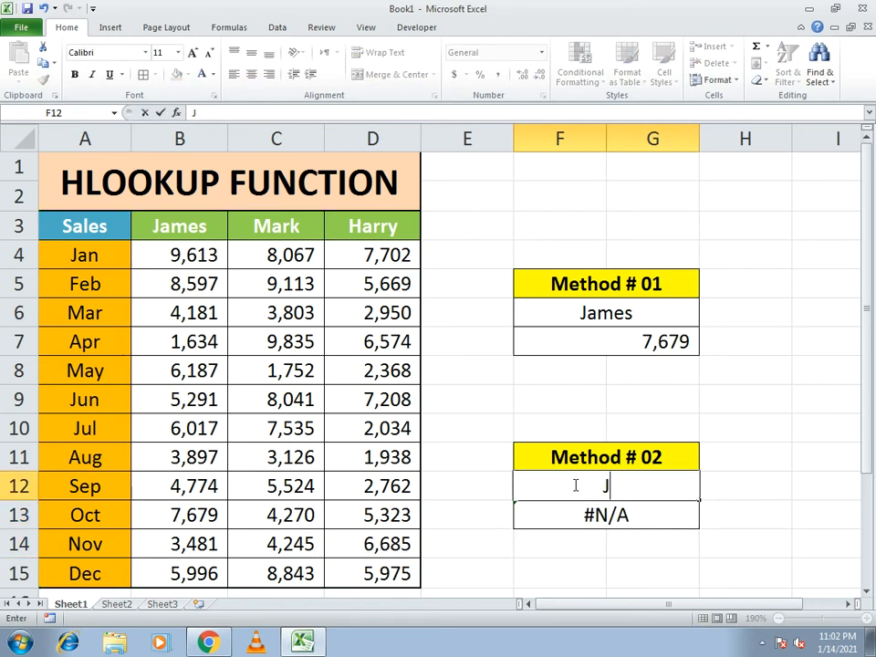
type("ames")
key("Return")
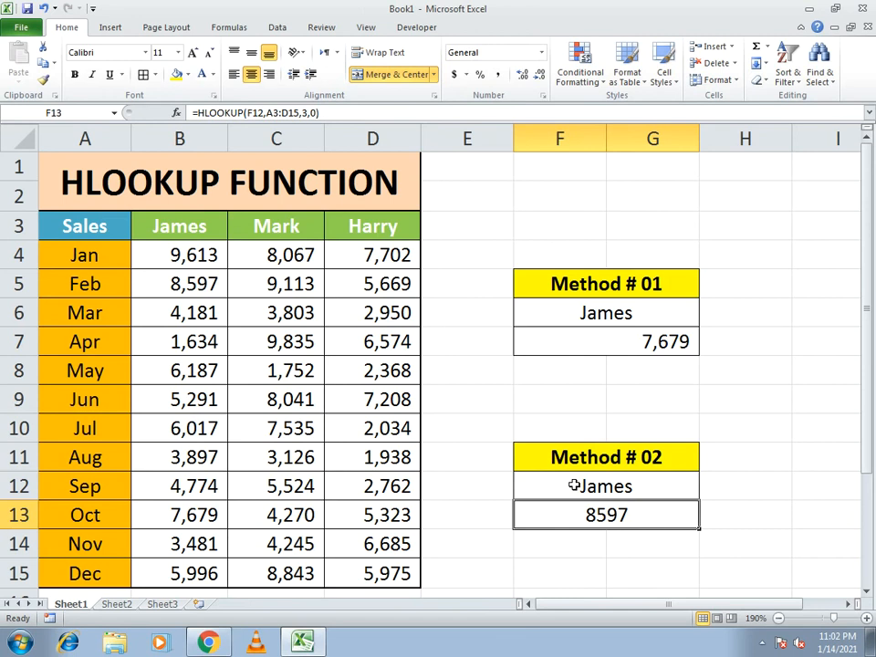
Format the result cell F13 with the comma number style and no decimal places.
left_click(498, 76)
left_click(537, 77)
left_click(537, 77)
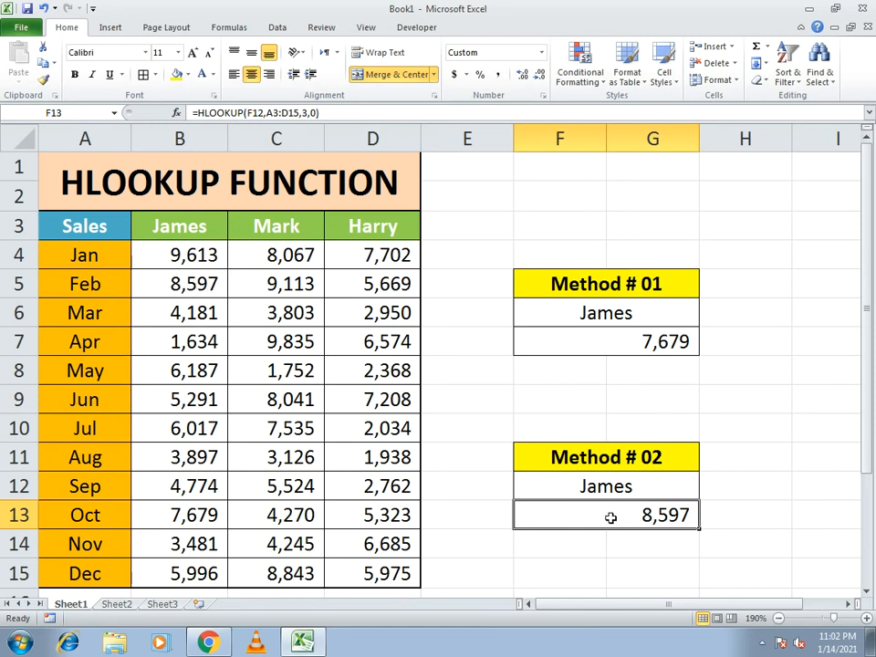
Change the lookup value in F12 to the salesperson's name from header cell D3.
left_click(608, 488)
type("Harry")
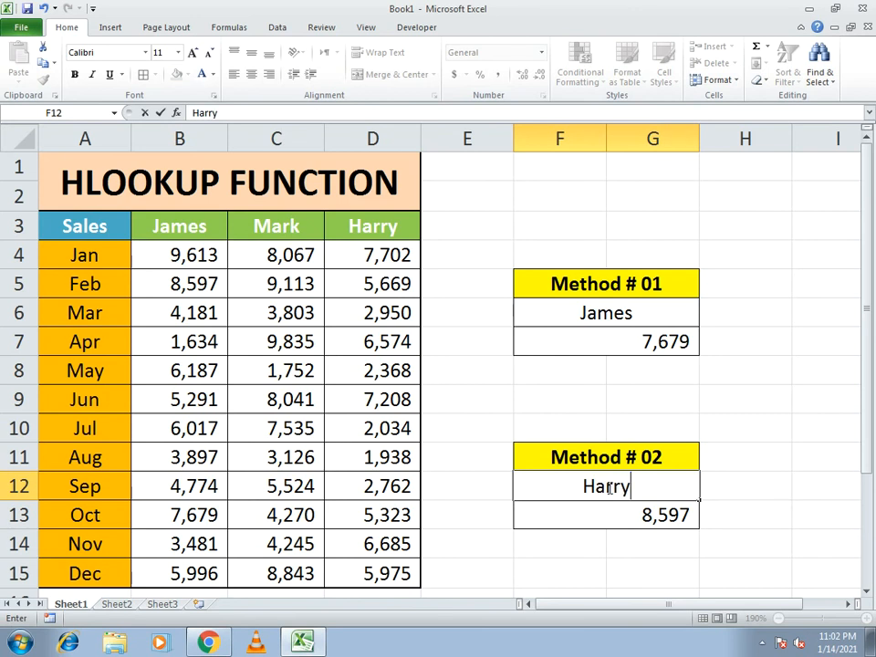
key("Return")
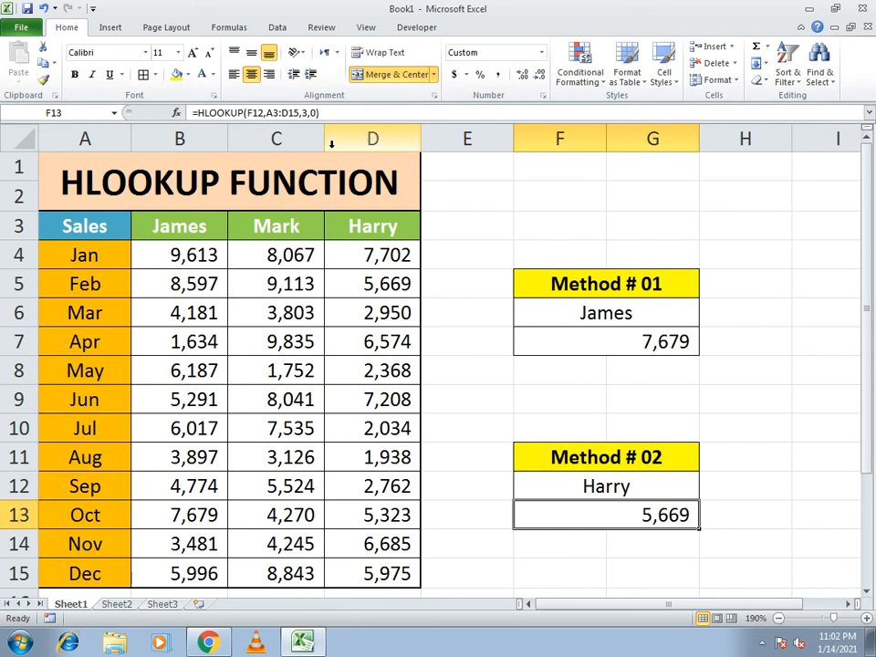
Set the row index number in the F13 HLOOKUP formula to 5.
left_click(303, 114)
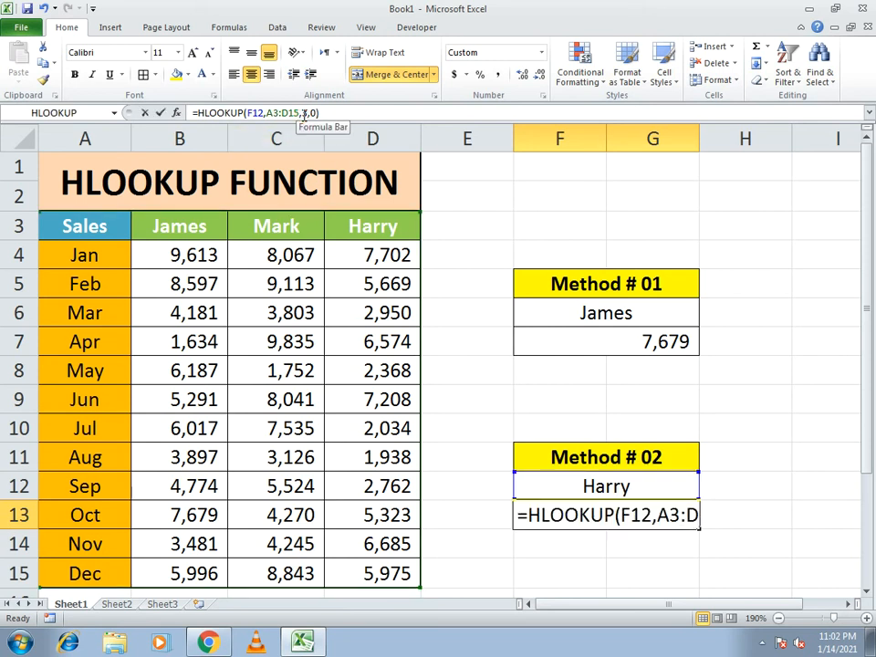
double_click(304, 113)
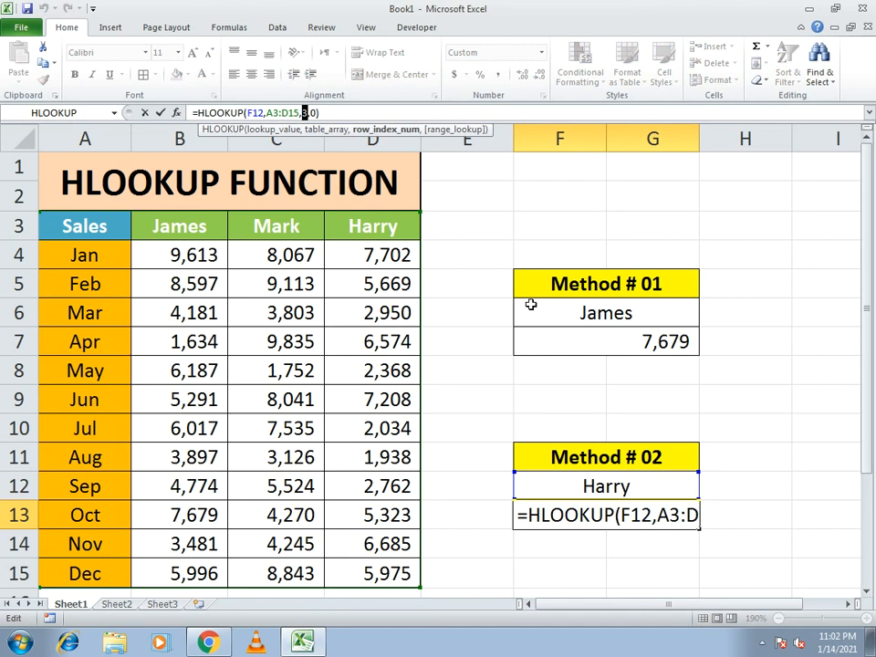
type("5")
key("Return")
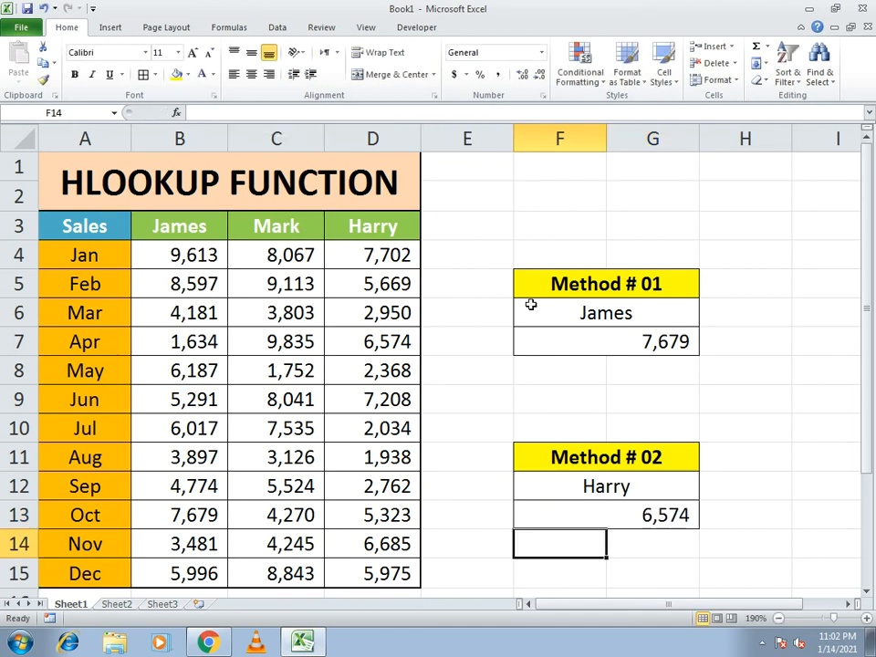
Set the row index number in the F13 HLOOKUP formula to 13.
left_click(642, 519)
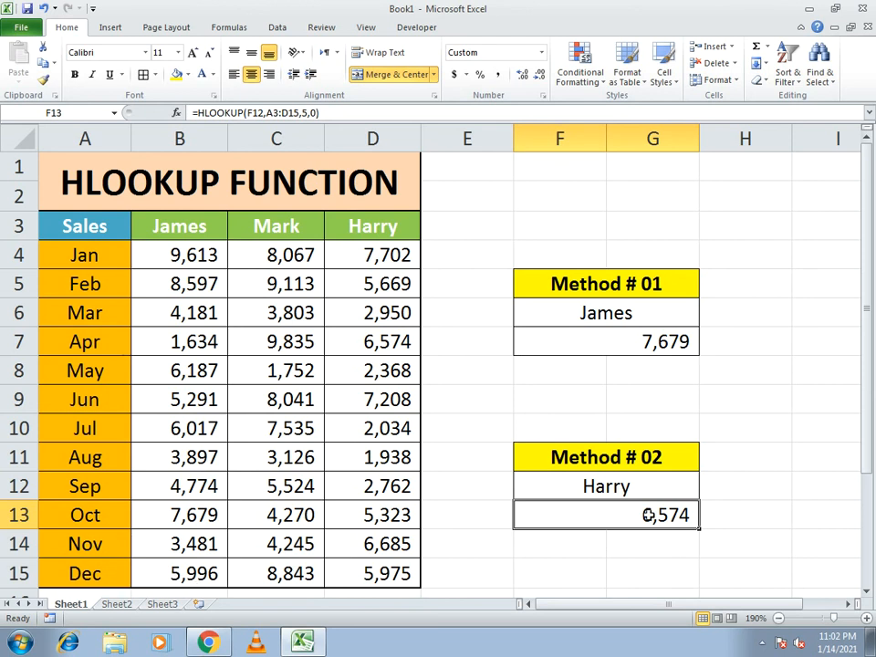
left_click(306, 111)
double_click(306, 112)
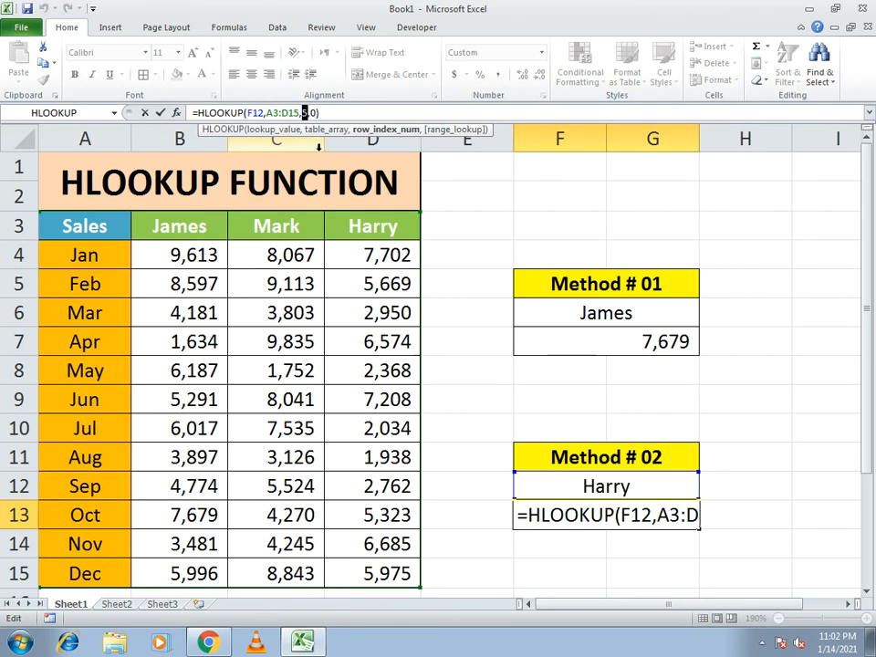
type("13")
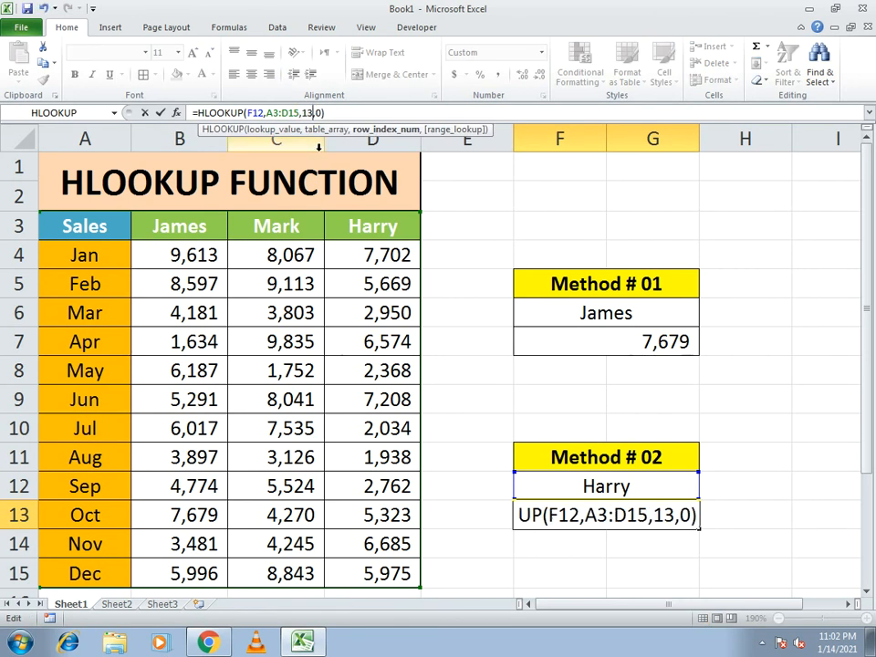
key("Return")
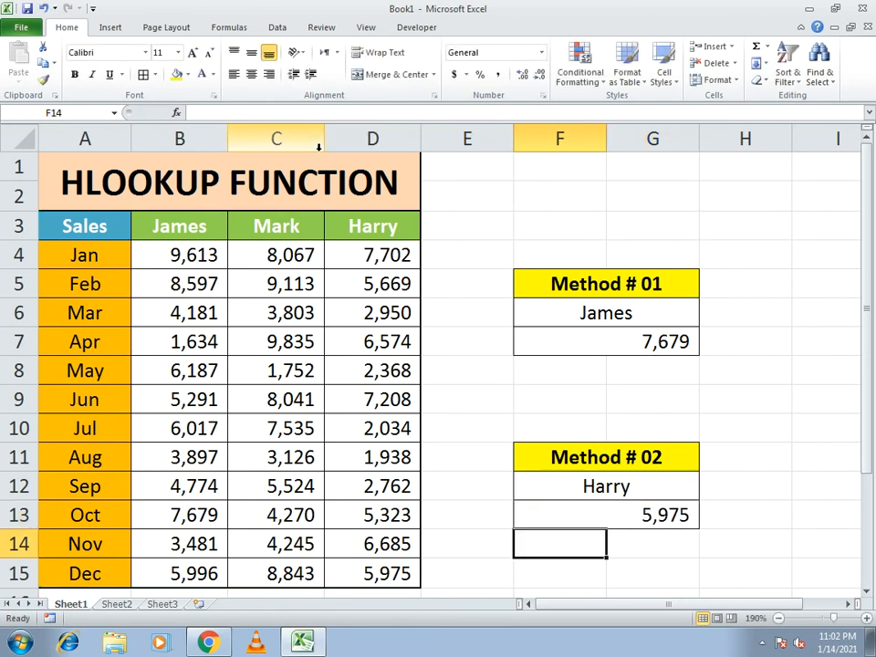
Review the function arguments of the HLOOKUP formula in F13 and close them without changes.
left_click(557, 521)
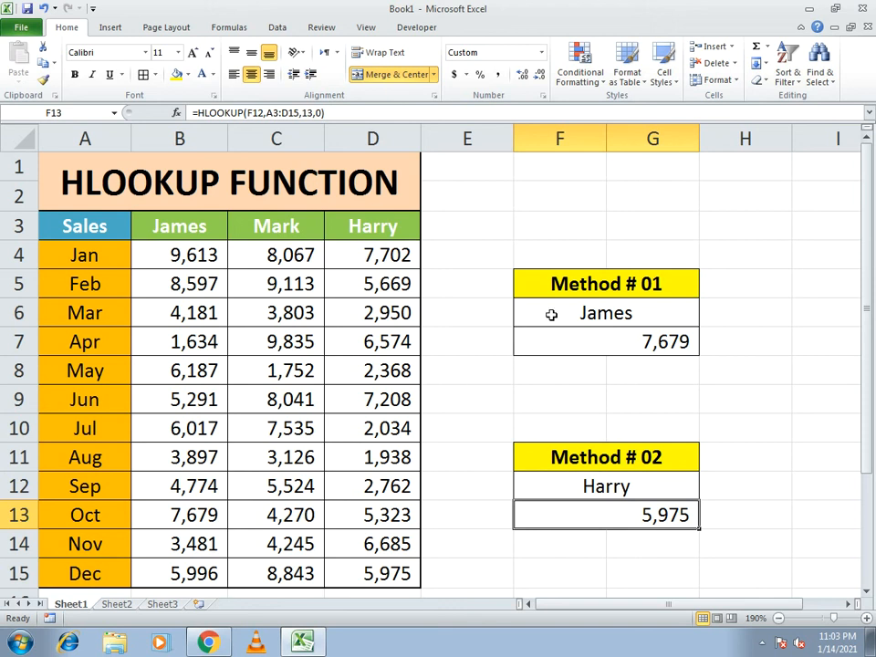
left_click(176, 112)
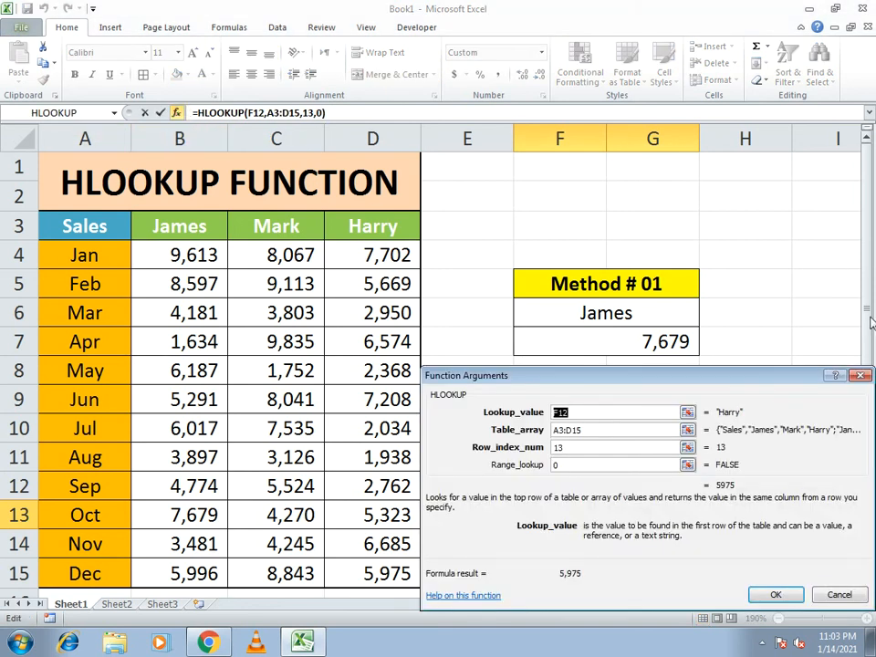
left_click(859, 375)
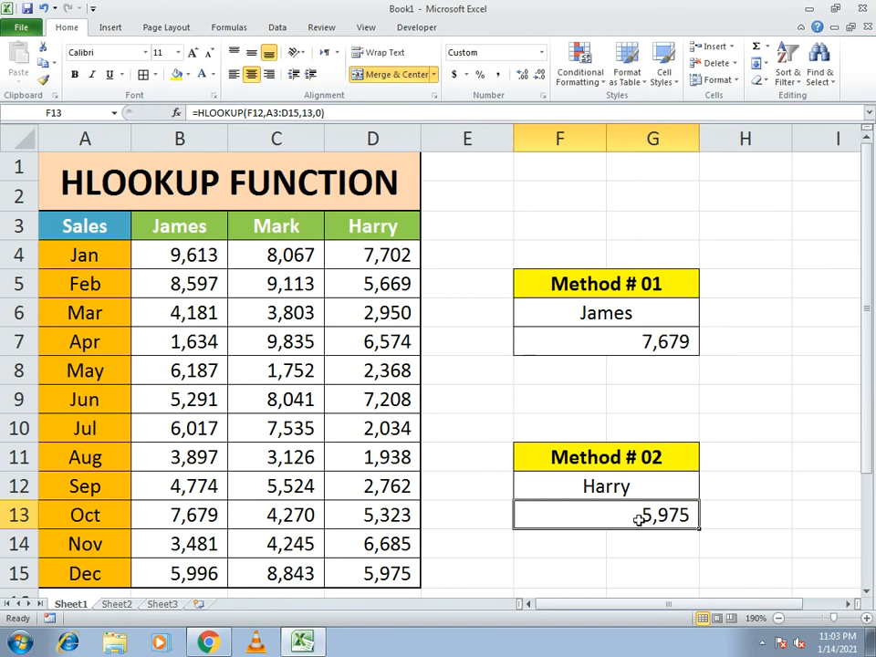